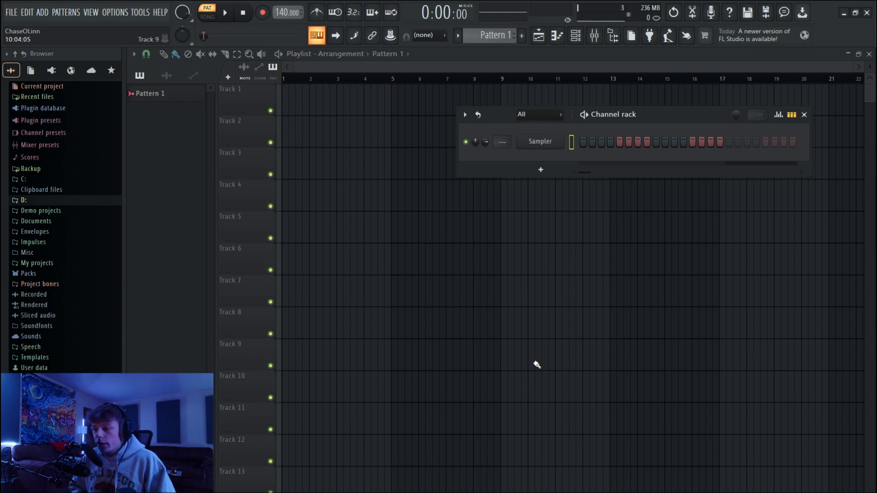
Move the Channel rack window closer to the playlist's track headers.
left_click_drag(694, 114, 526, 126)
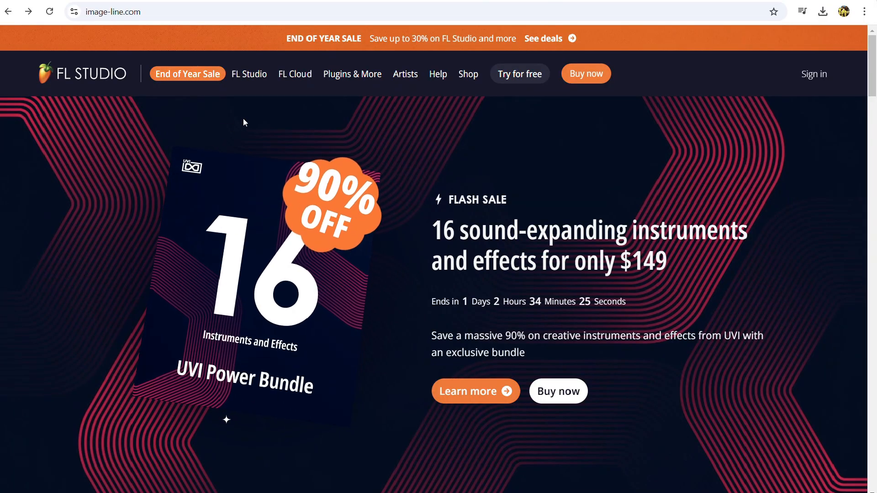
Switch to the Image-Line website, open the FL Studio Compare Editions page and examine the Producer edition's purchase option.
mouse_move(251, 89)
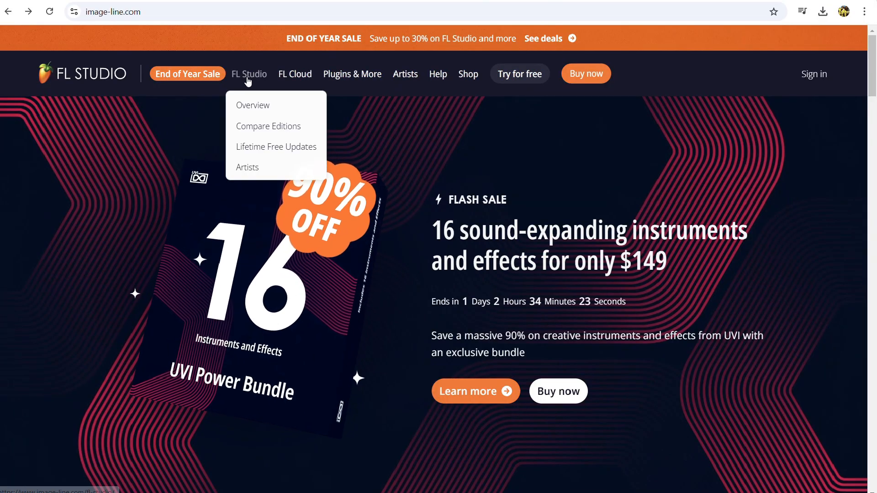
left_click(248, 126)
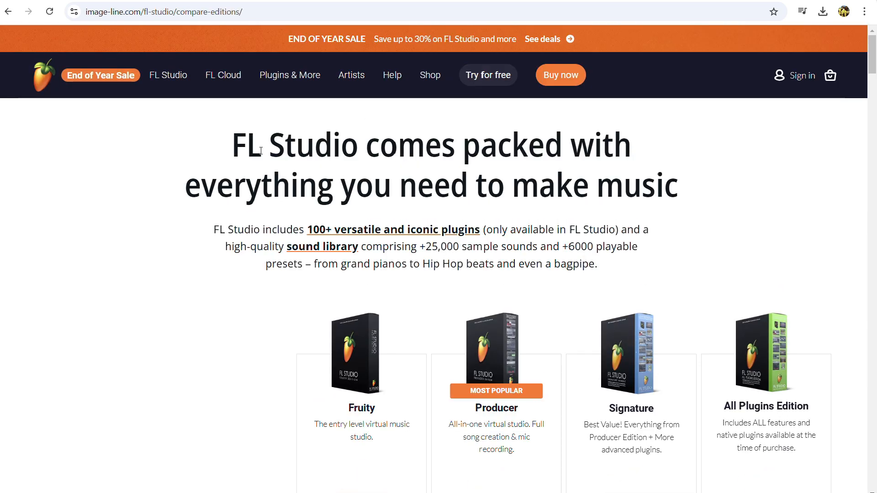
scroll(314, 181, "down", 3)
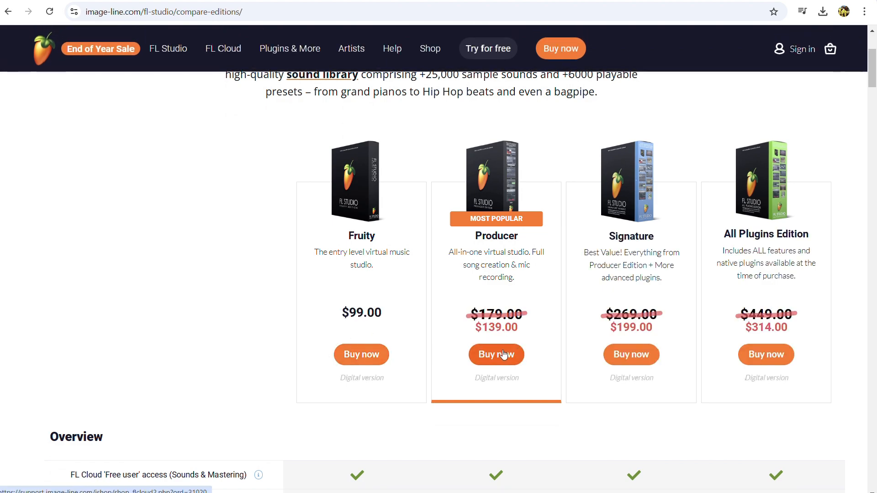
left_click(501, 358)
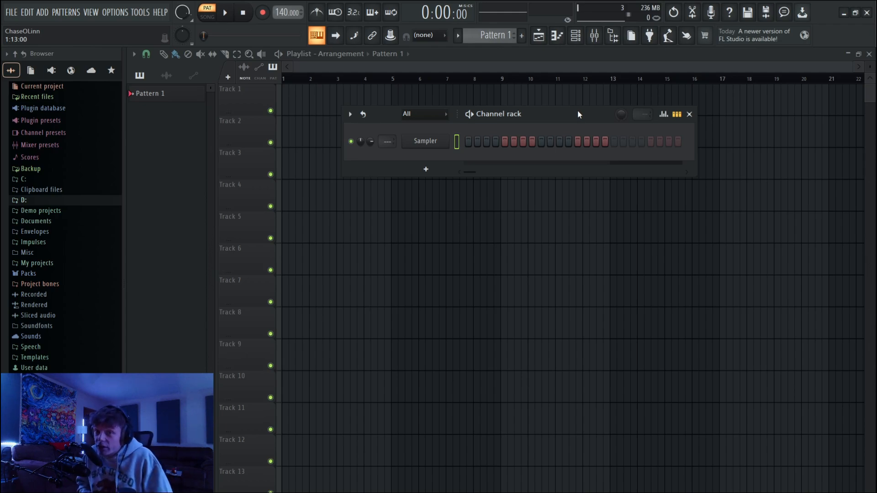
Return to FL Studio and hide the Channel rack.
key("F6")
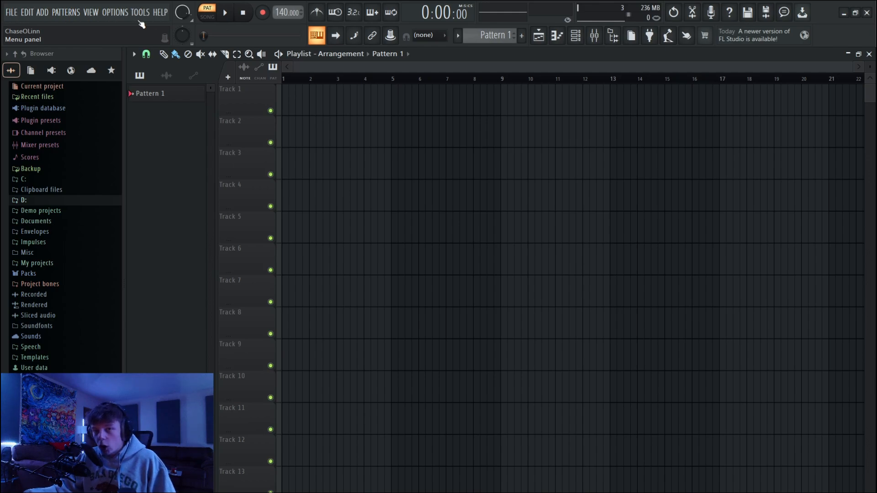
left_click(12, 13)
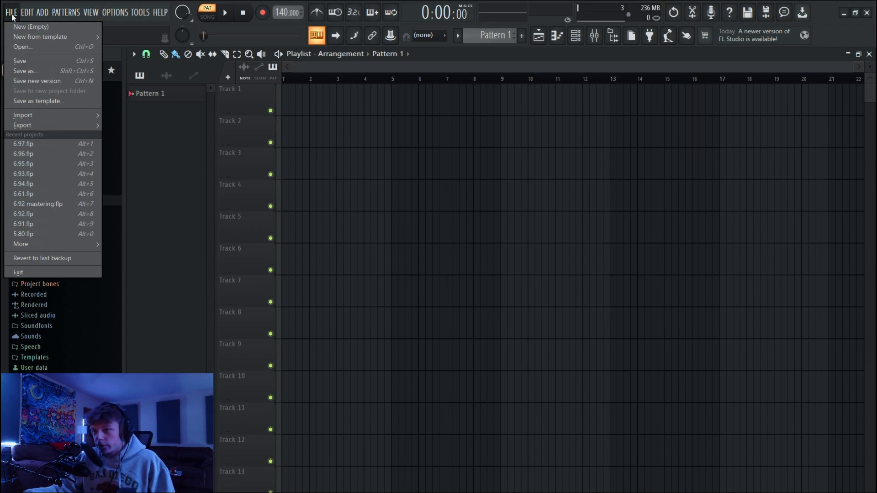
left_click(12, 14)
left_click(12, 13)
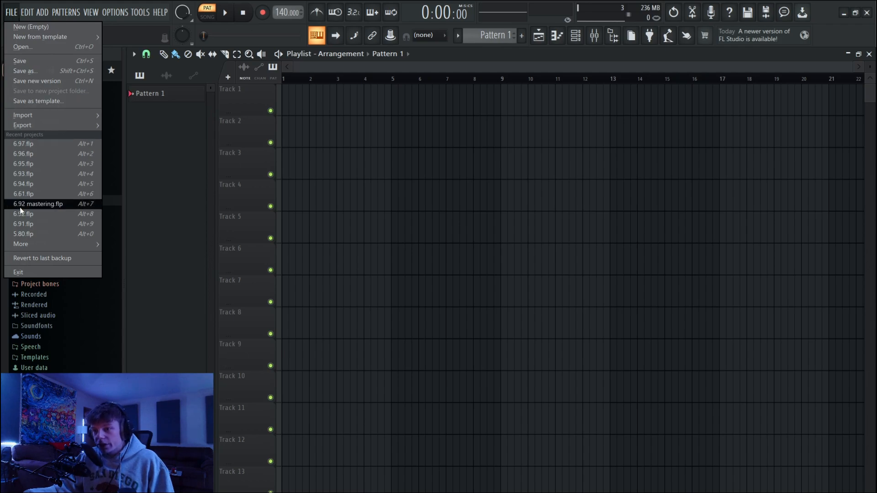
mouse_move(31, 127)
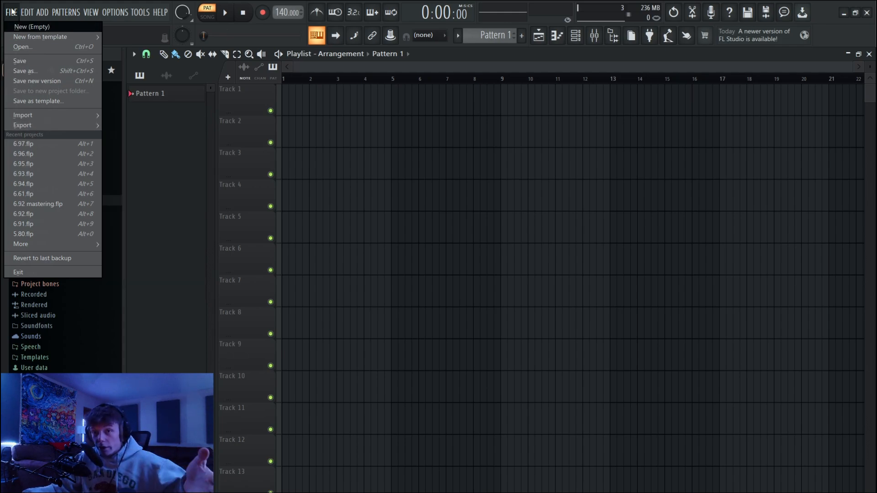
left_click(117, 12)
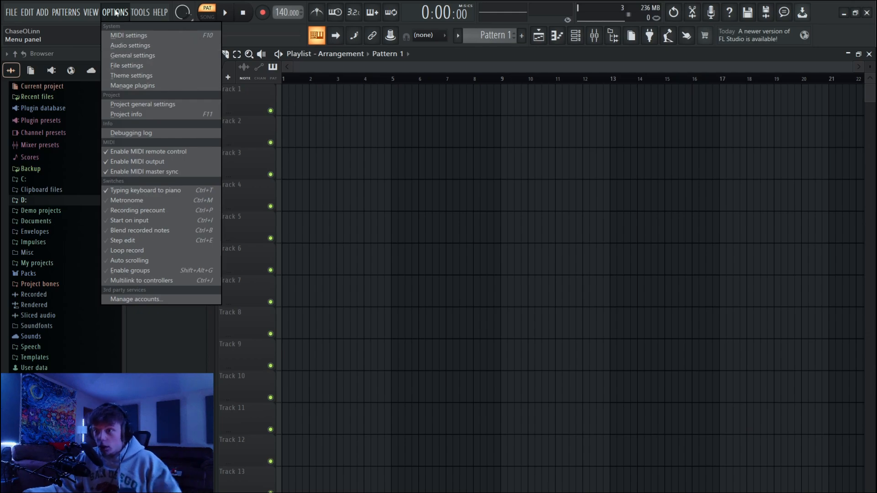
left_click(140, 14)
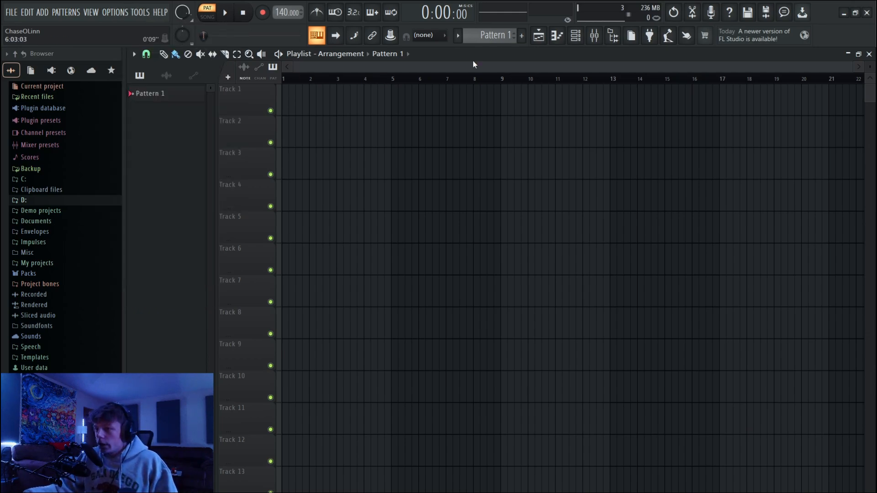
Toggle between pattern and song mode, returning to pattern mode, and briefly start and stop playback.
left_click(211, 19)
left_click(211, 18)
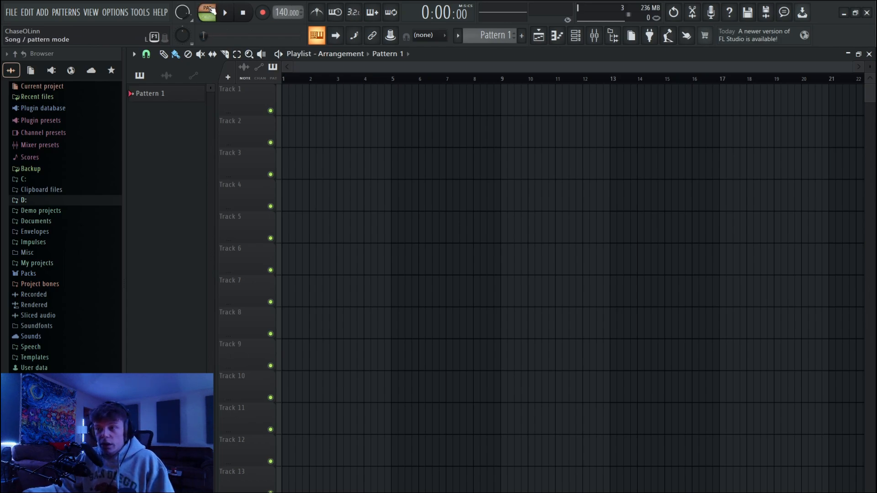
left_click(212, 17)
left_click(213, 15)
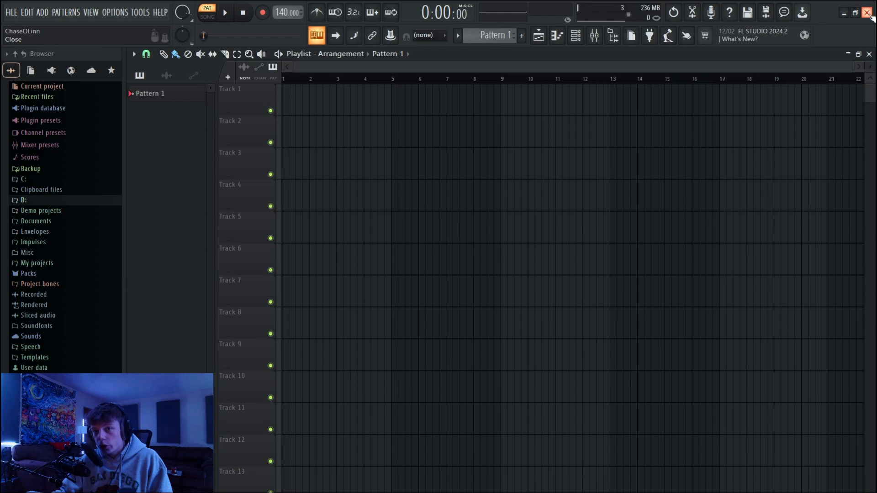
left_click(226, 13)
left_click(245, 13)
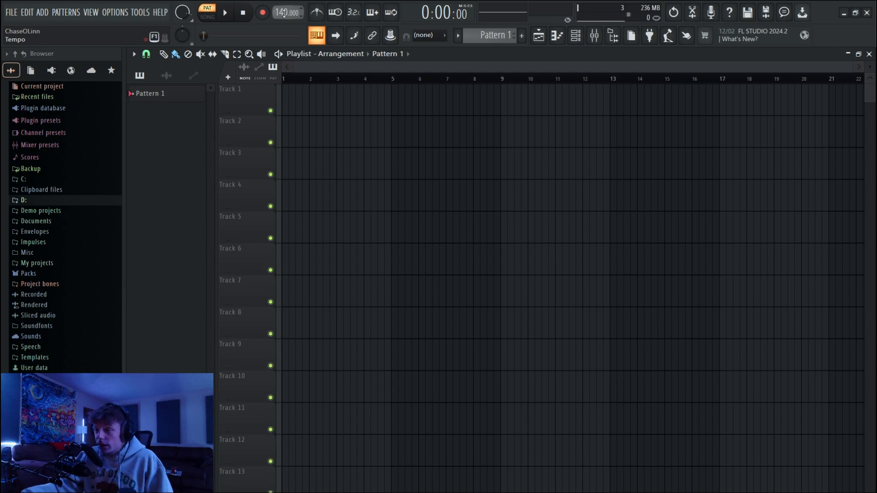
Tap out a project tempo of about 104 BPM with the Tempo tapper and close it.
right_click(284, 13)
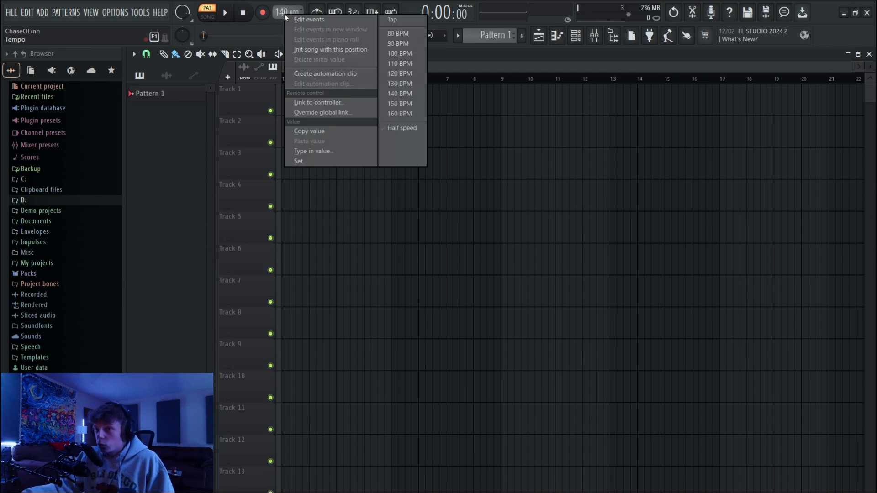
left_click(398, 21)
left_click(441, 237)
left_click(441, 237)
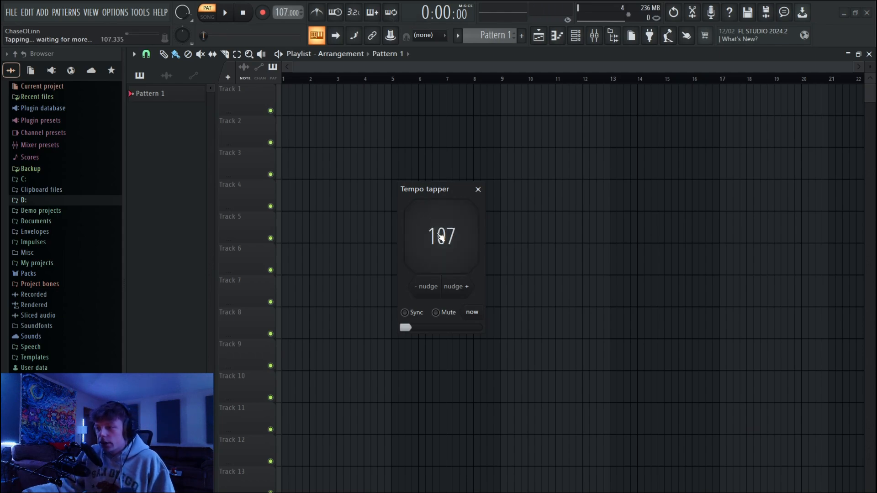
left_click(440, 237)
left_click(440, 237)
left_click(441, 237)
left_click(441, 237)
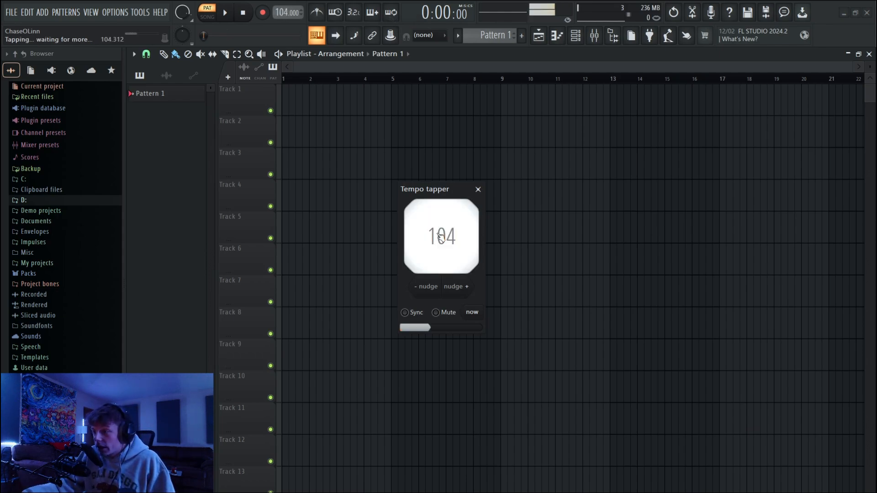
left_click(441, 237)
left_click(441, 237)
left_click(441, 238)
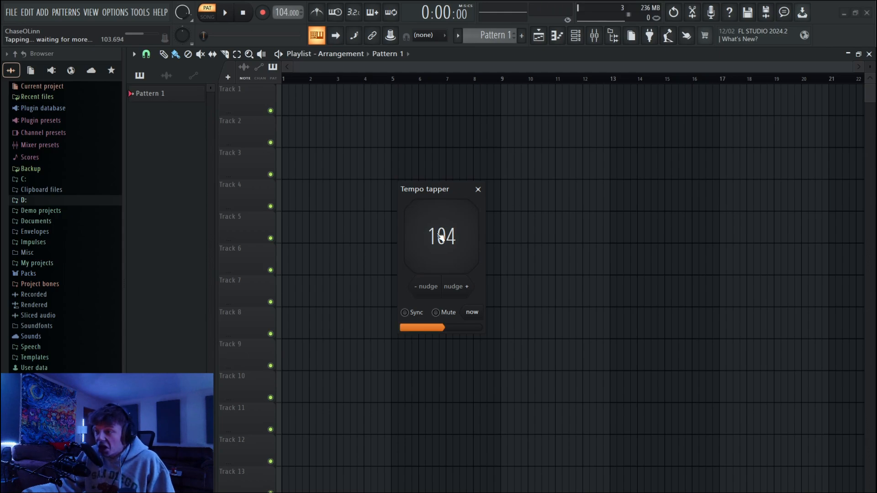
left_click(441, 237)
left_click(441, 237)
left_click(440, 238)
left_click(441, 237)
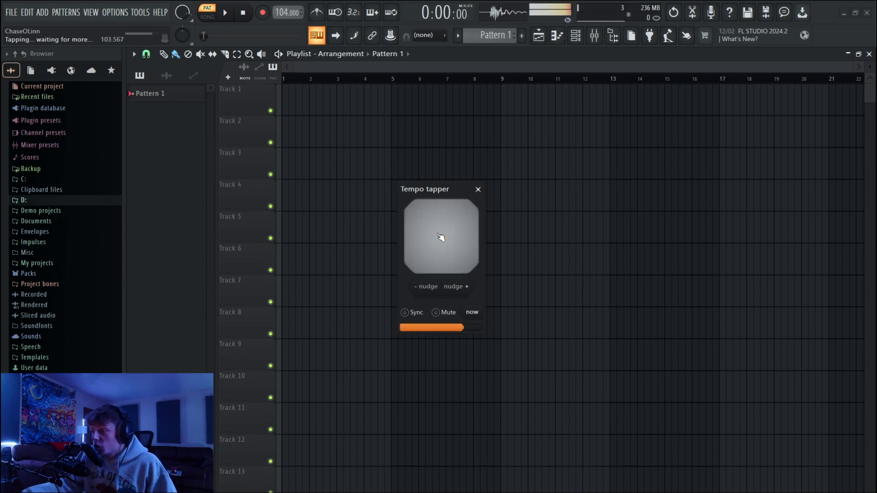
left_click(440, 237)
left_click(478, 190)
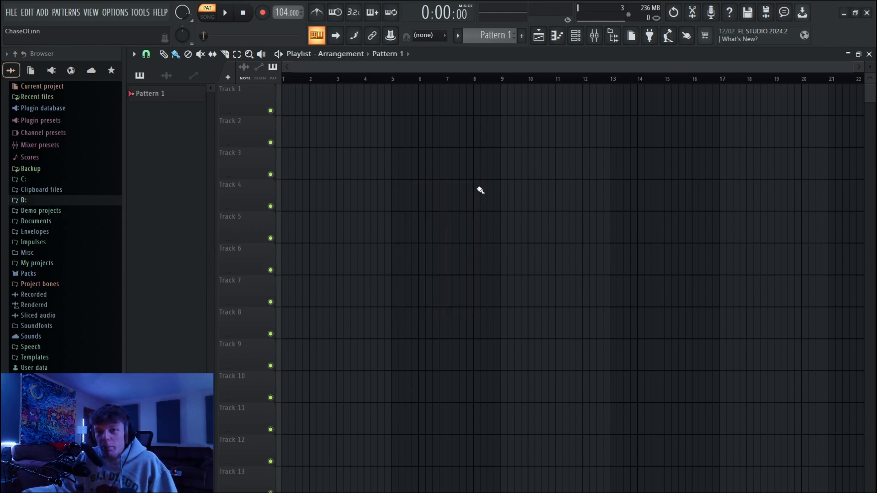
Set the project tempo to exactly 140 BPM by entering the value.
scroll(278, 13, "down", 2)
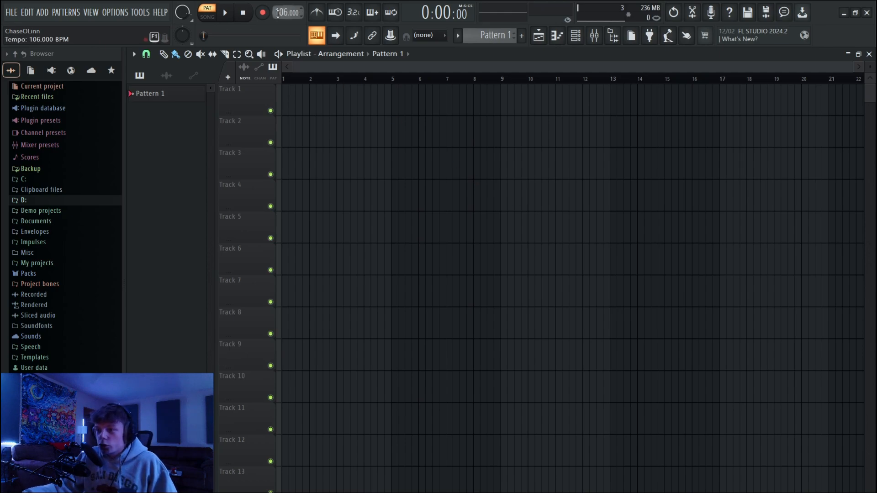
right_click(278, 14)
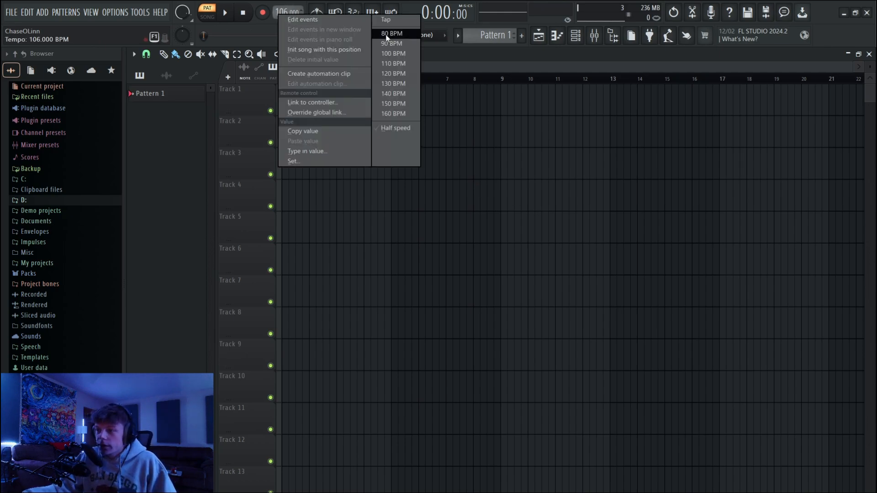
left_click(314, 152)
type("140")
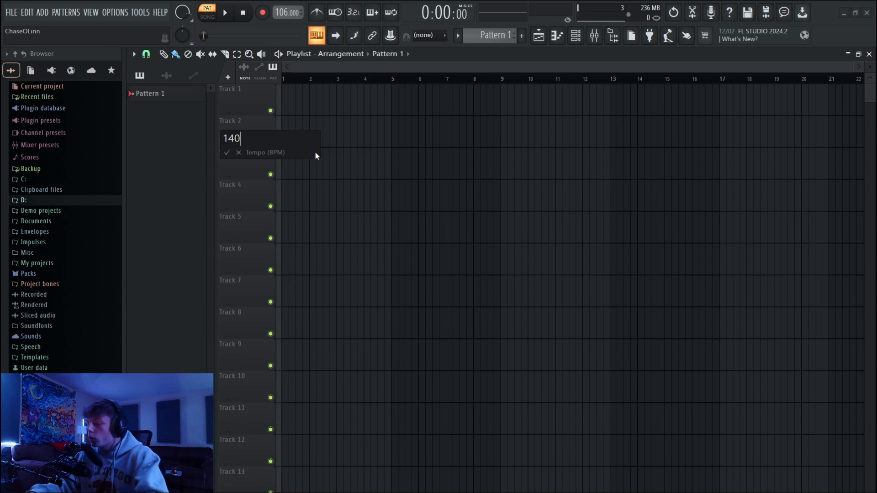
key("Return")
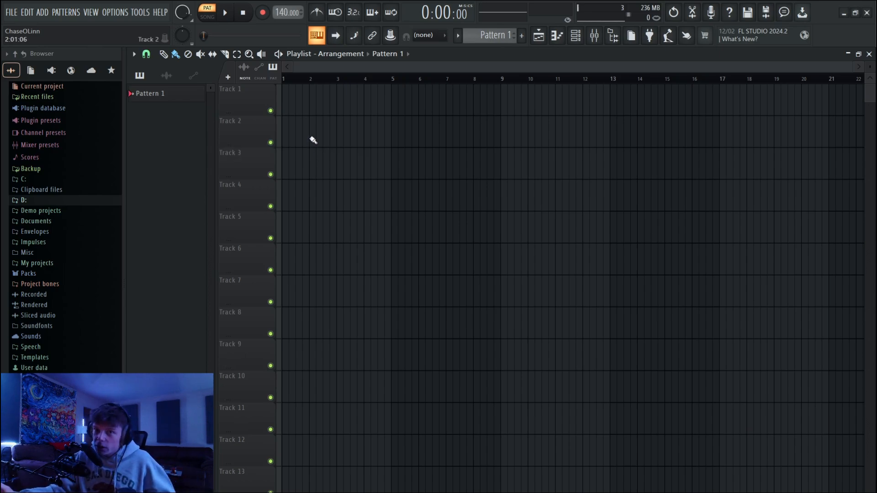
Turn on the metronome, play the empty pattern to hear it, and turn the metronome off again.
left_click(317, 12)
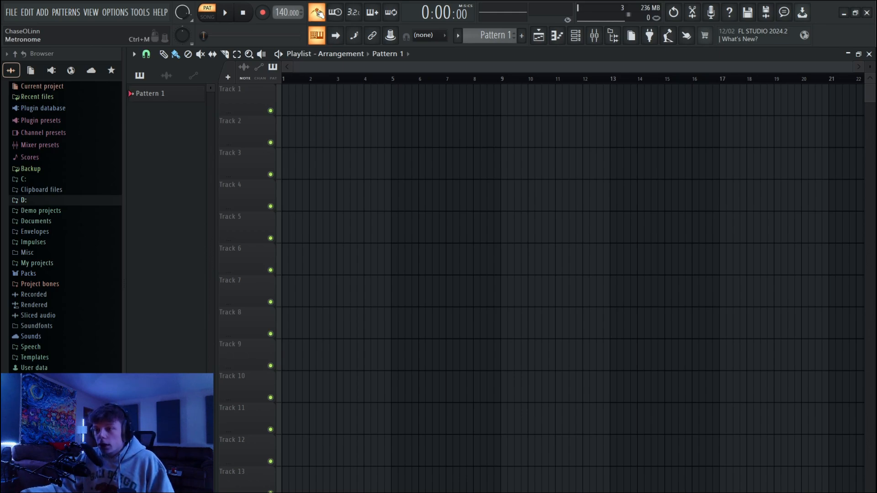
left_click(225, 13)
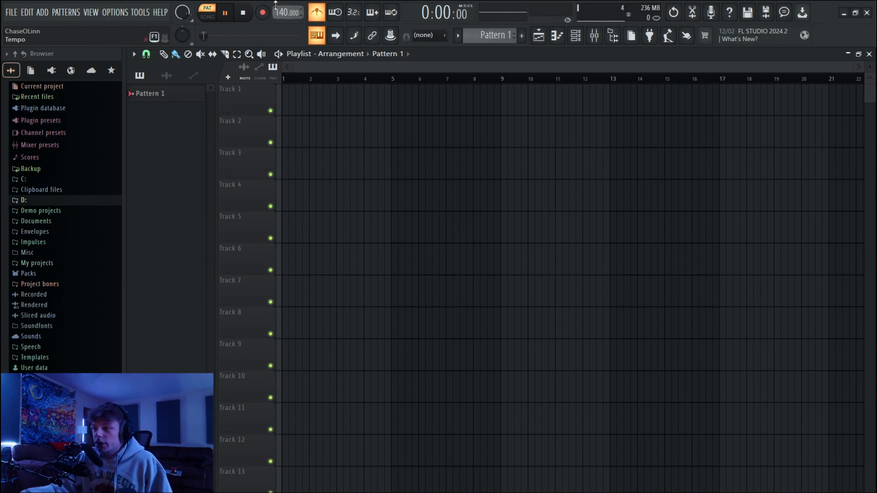
left_click(322, 14)
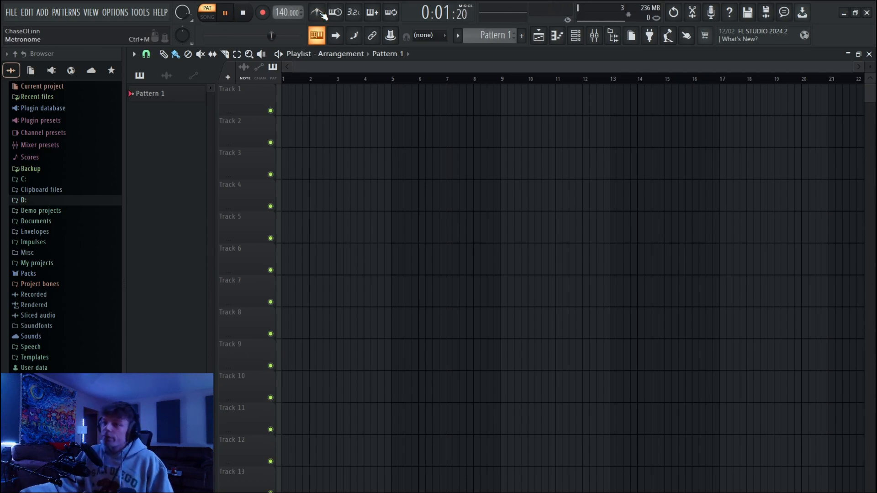
Stop playback and turn on the countdown before recording and loop recording, leaving Blend recorded notes off.
left_click(354, 13)
key("space")
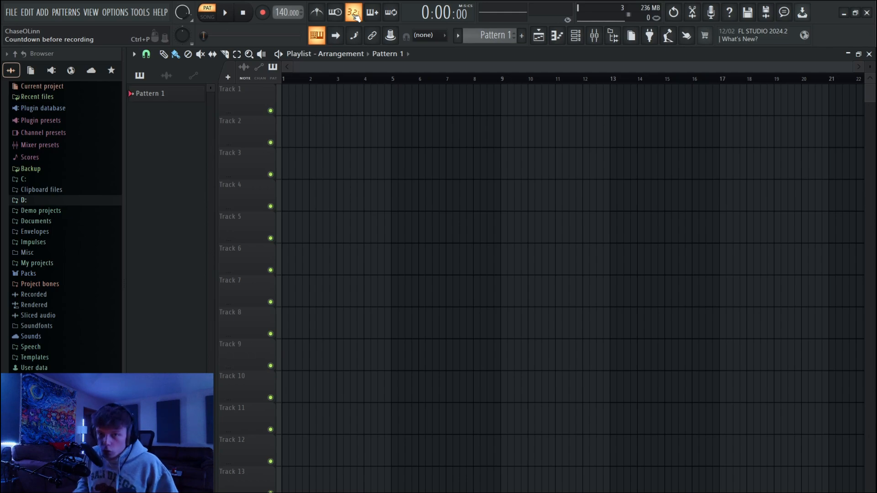
left_click(372, 13)
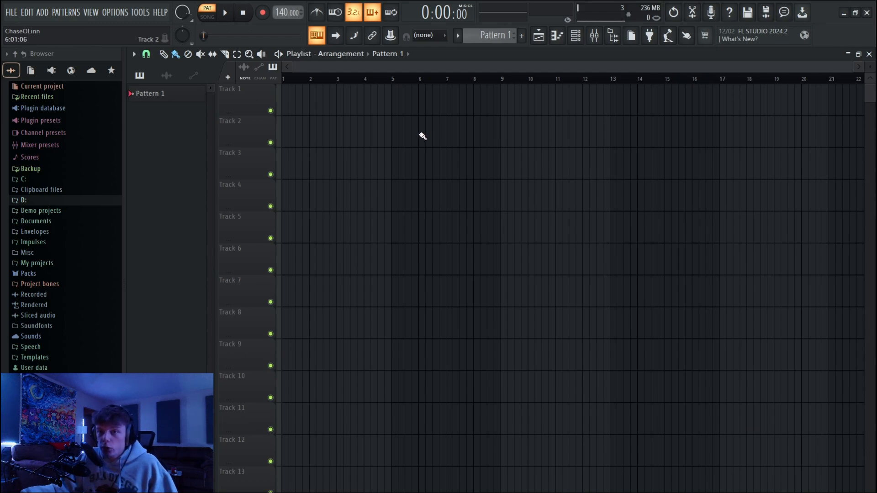
left_click(370, 16)
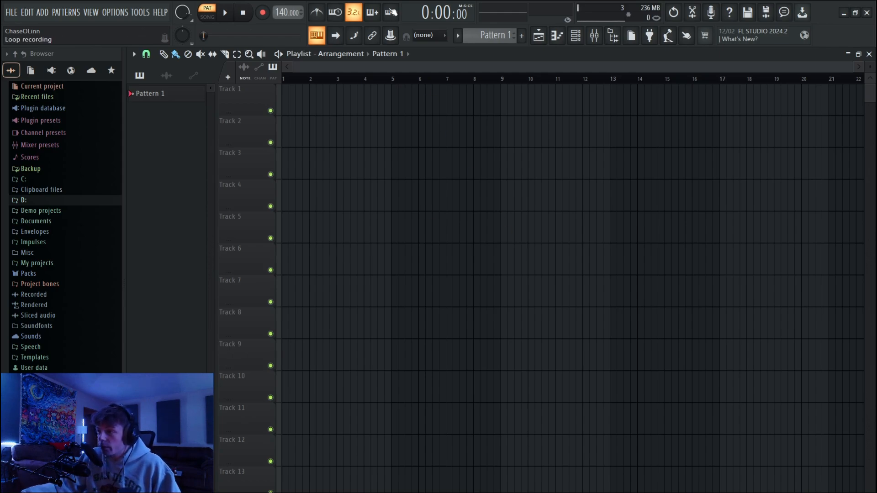
left_click(392, 14)
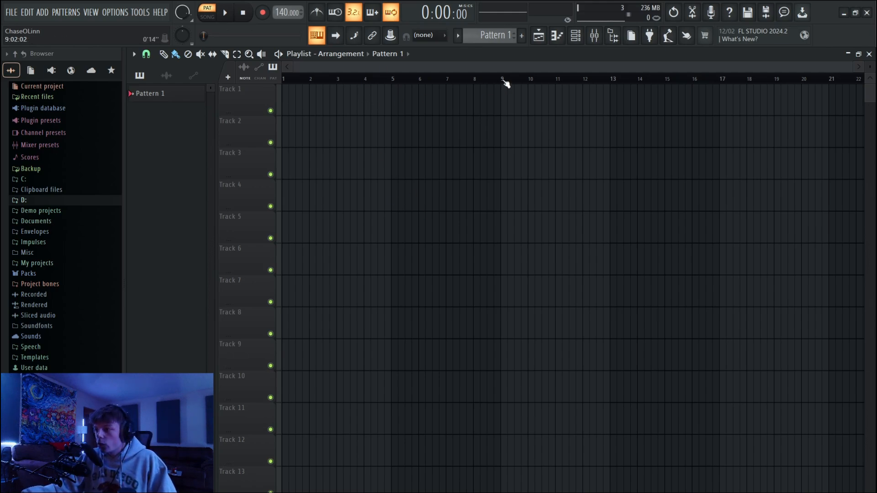
Select bars 1 through 8 on the playlist timeline and look over the tracks further down.
left_click_drag(503, 80, 3, 134)
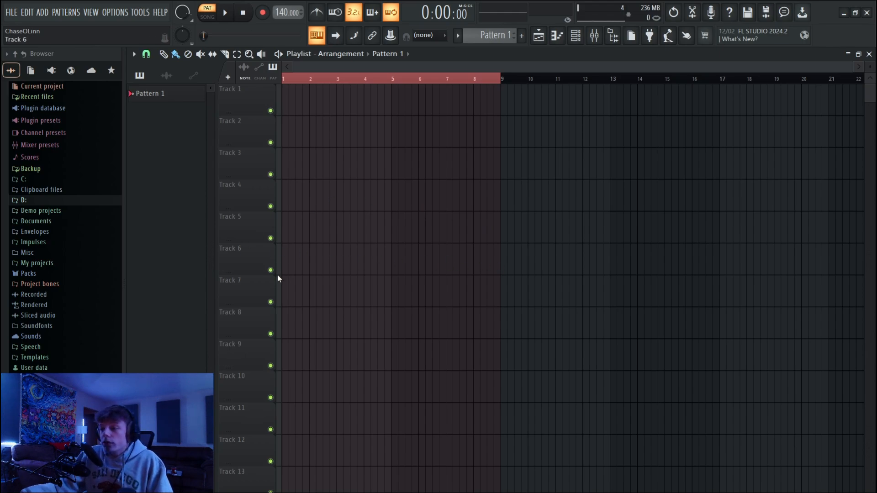
scroll(434, 274, "down", 7)
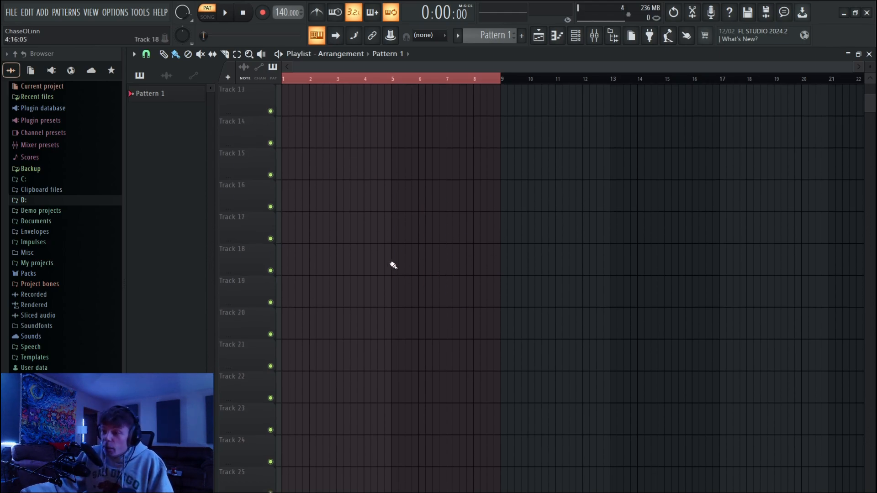
scroll(252, 296, "down", 6)
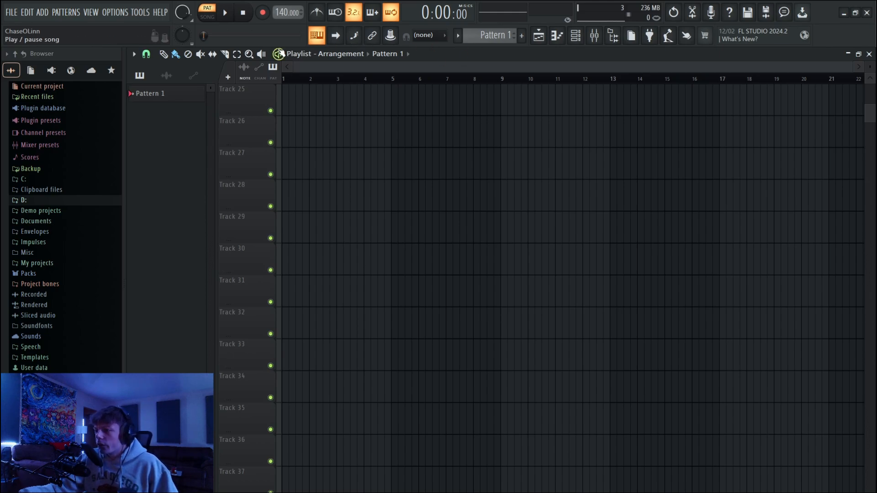
Switch the song position display to the bars, steps and ticks (B:S:T) format.
left_click(436, 18)
left_click(436, 17)
left_click(436, 17)
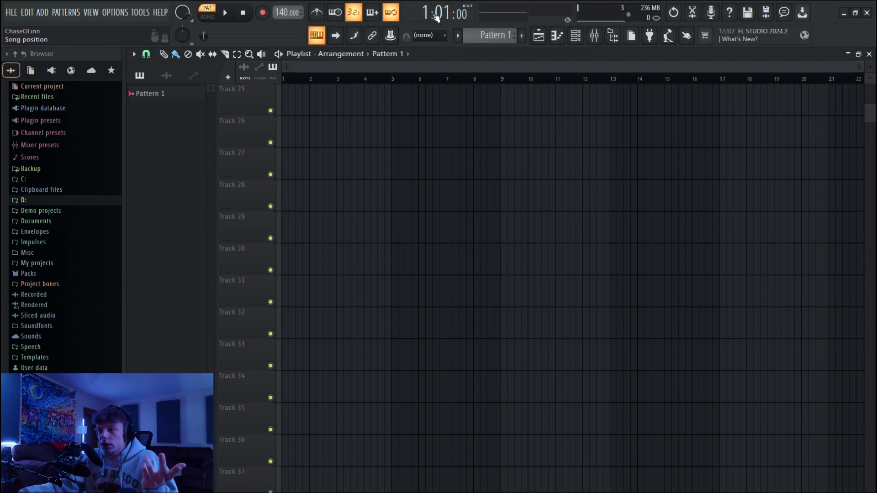
Switch the song position display to the minutes, seconds and centiseconds (M:S:CS) format.
right_click(433, 15)
left_click(427, 13)
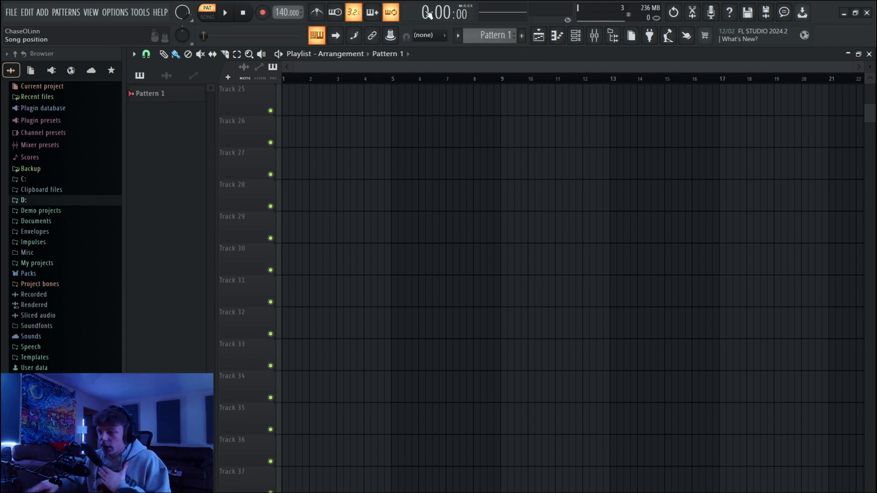
Switch to song mode, move the playhead around bar 15 and back to bar 1, and return to pattern mode.
key("l")
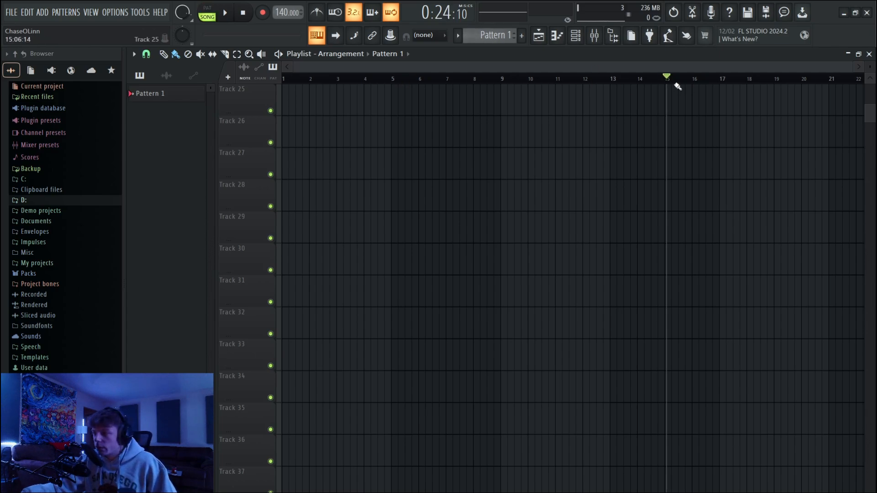
left_click(660, 79)
left_click_drag(660, 79, 250, 85)
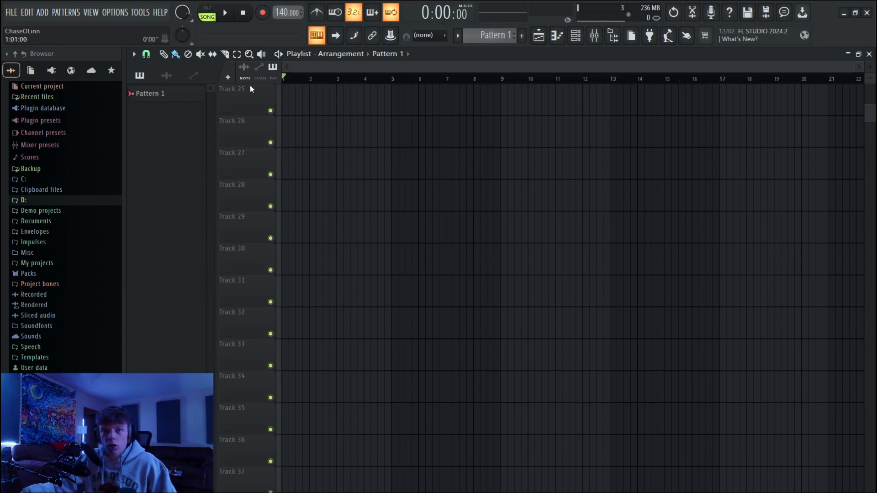
left_click(212, 10)
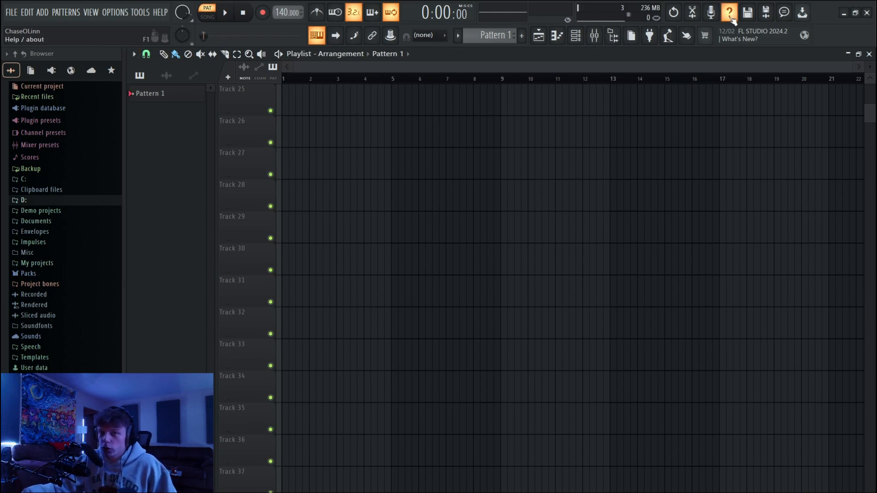
Rename Pattern 1 as Piano.
key("F2")
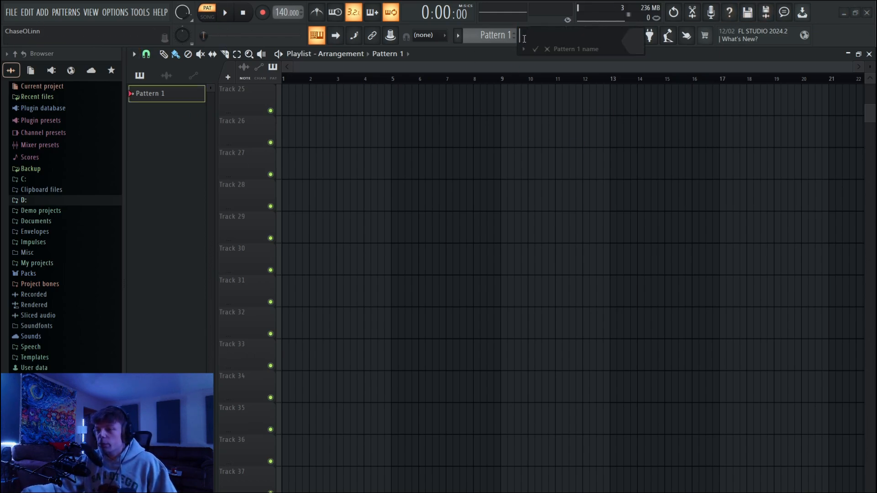
type("Pianoi")
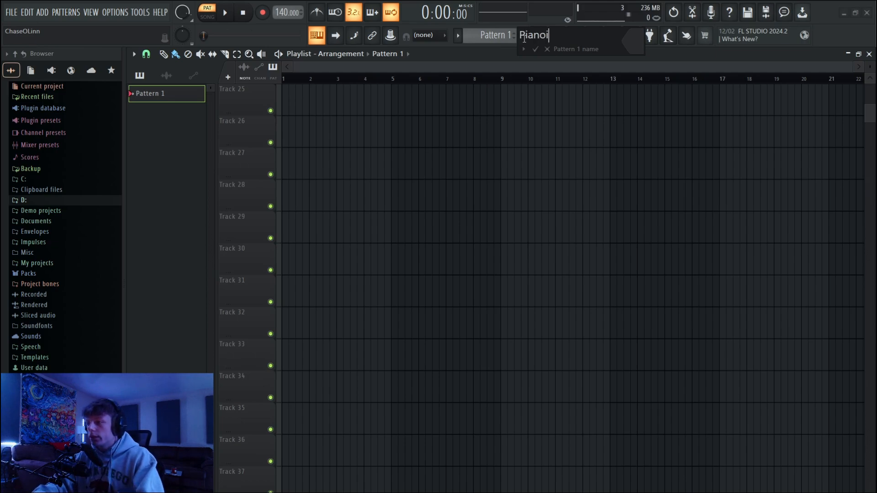
key("BackSpace")
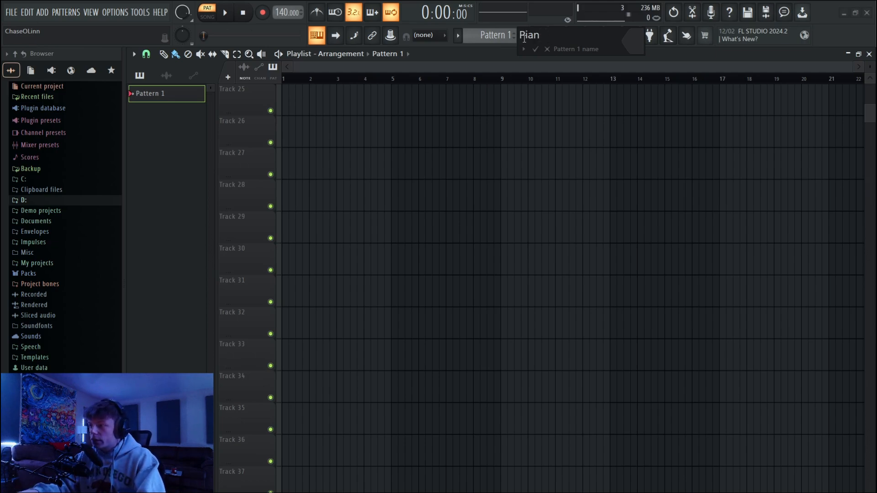
key("Return")
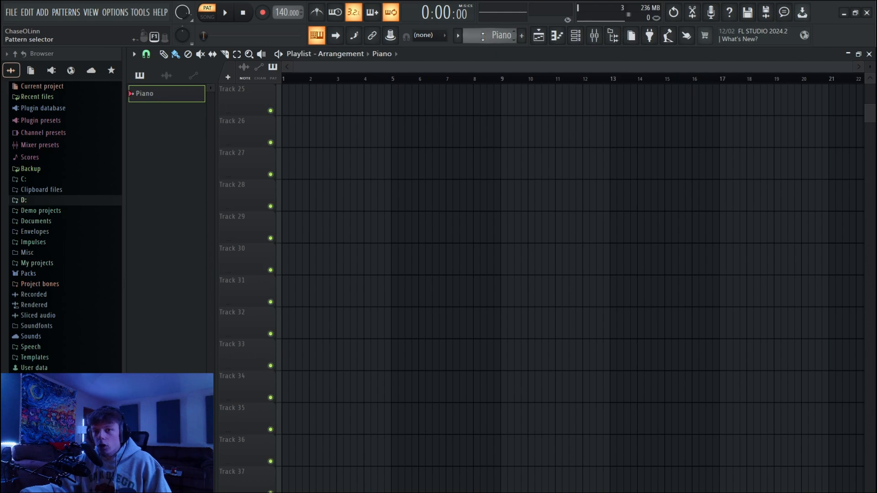
In the Sampler's piano roll, draw eight consecutive notes descending by semitones from C5 to F4 across bar 1.
scroll(388, 192, "up", 7)
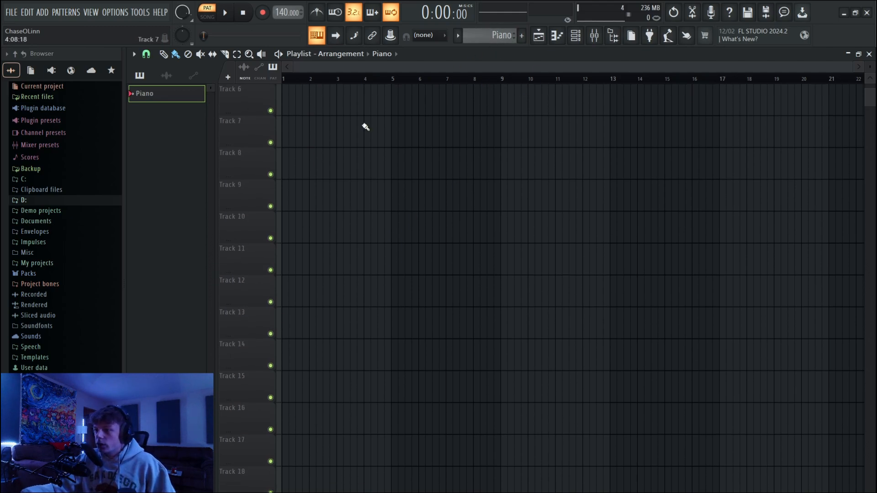
left_click(557, 35)
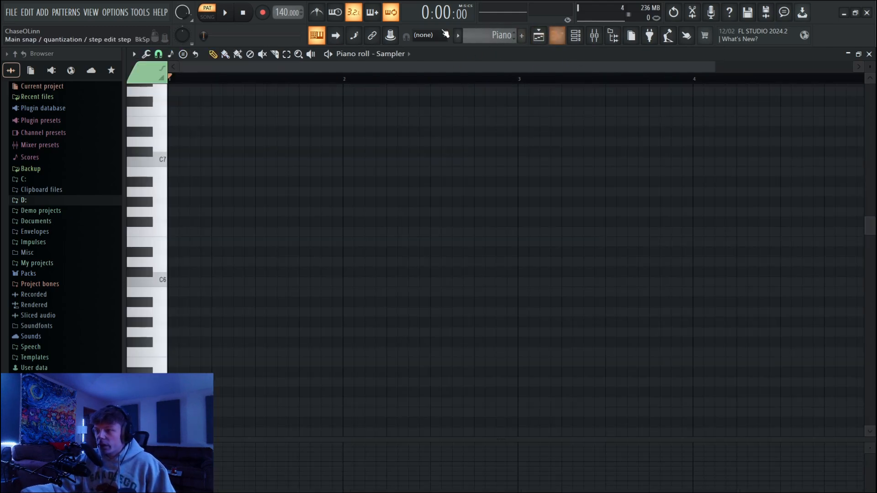
scroll(321, 218, "down", 5)
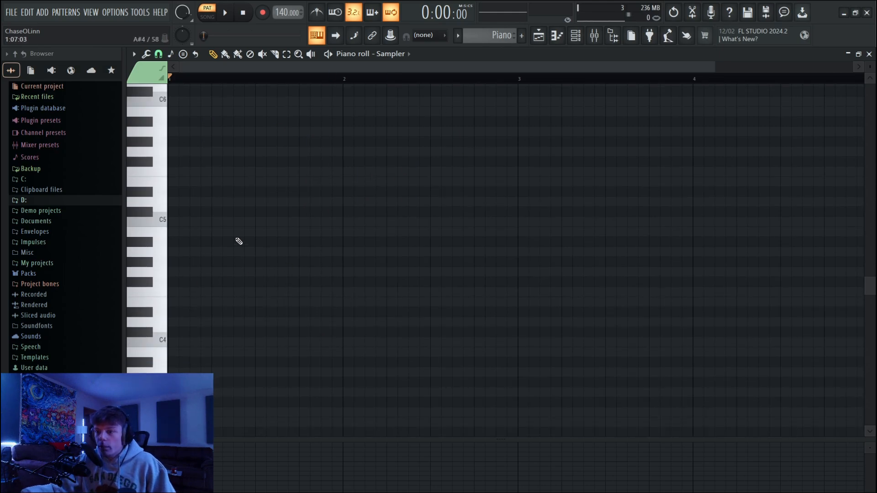
scroll(239, 241, "down", 2)
left_click(177, 162)
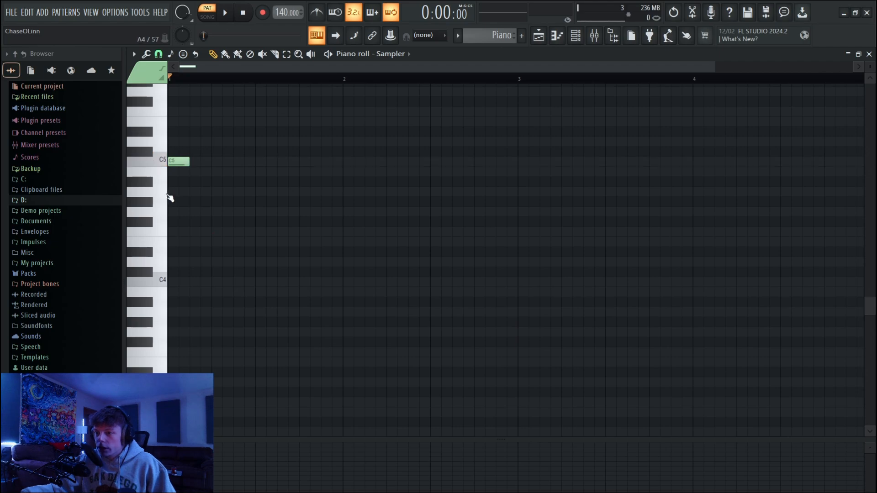
left_click(197, 172)
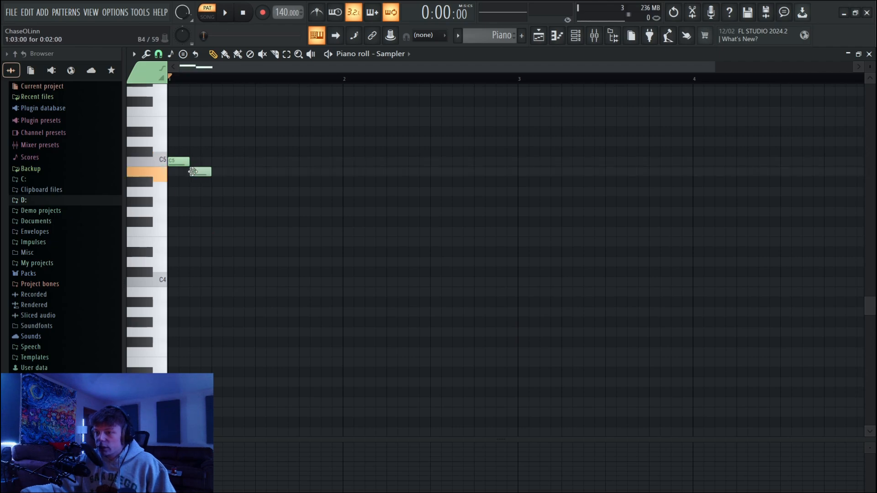
left_click(214, 182)
left_click(241, 192)
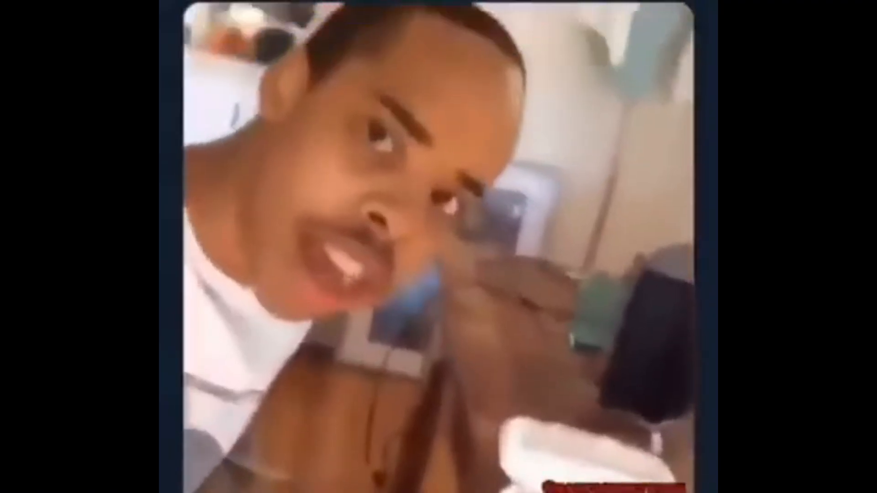
left_click(283, 212)
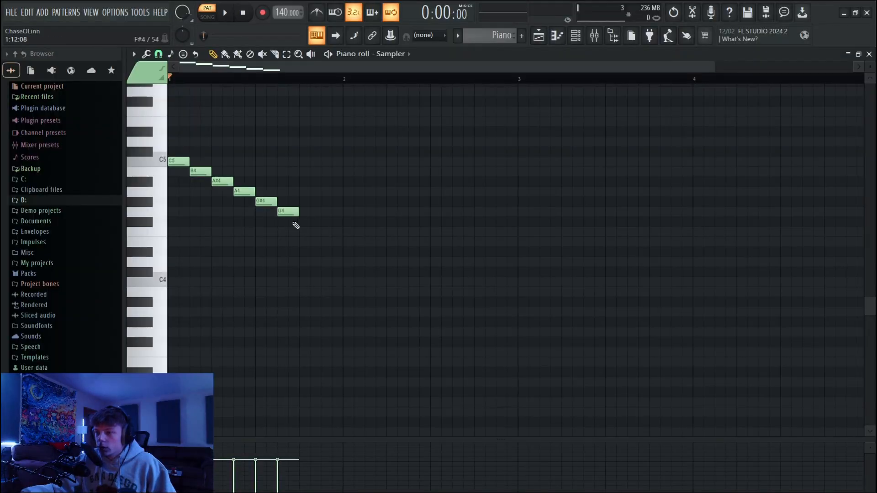
left_click(306, 222)
left_click(327, 232)
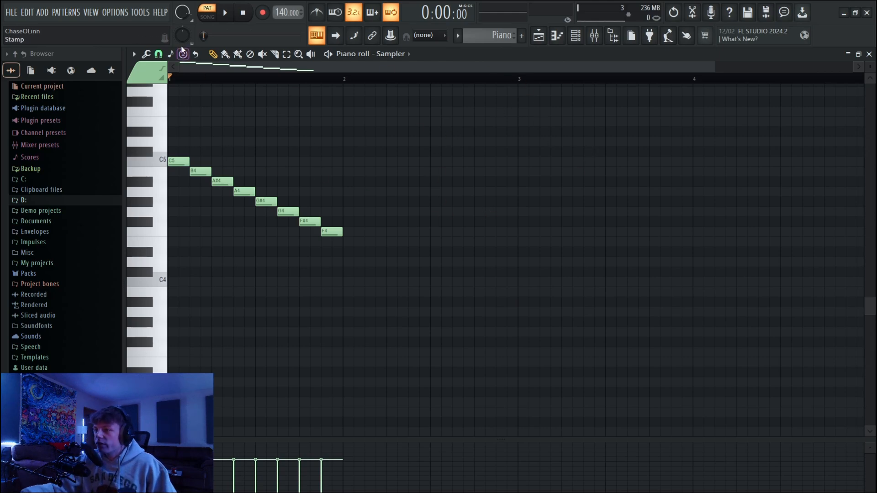
Play the Piano pattern with the Sampler's notes and stop playback.
left_click(226, 14)
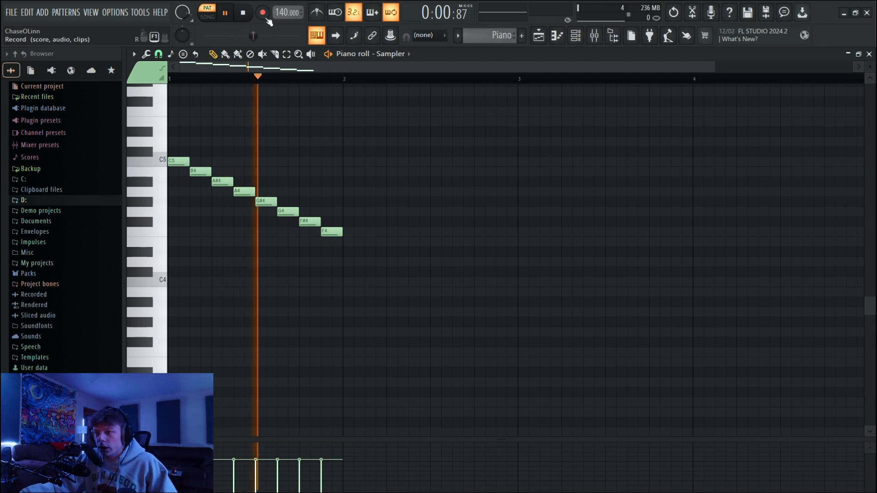
key("space")
Add an FL Keys channel to the channel rack, move its window below the rack and audition a few of its keys.
left_click(575, 36)
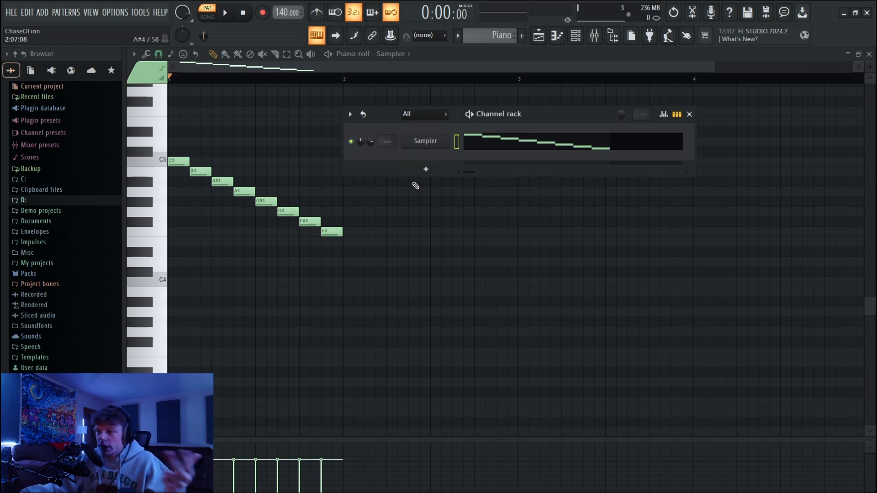
left_click(429, 169)
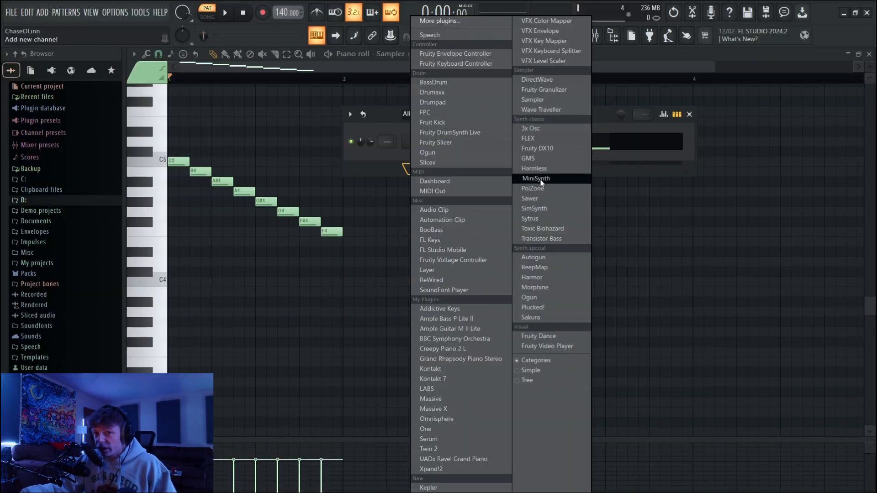
left_click(440, 240)
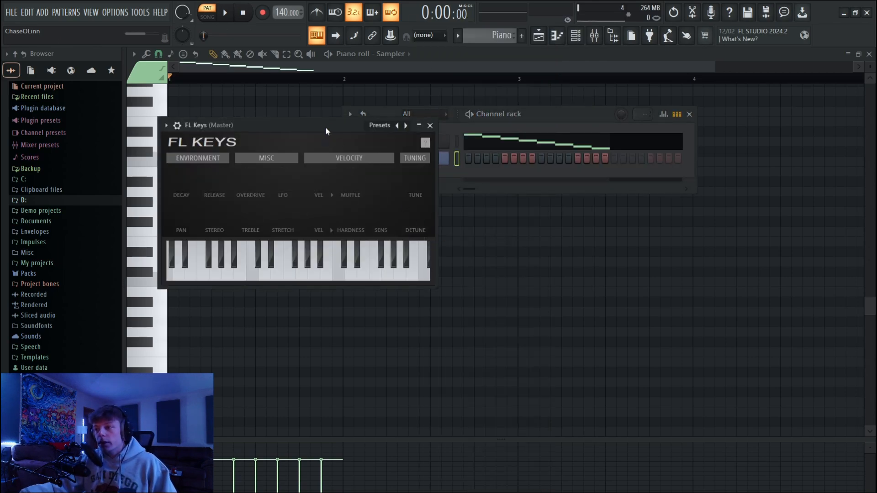
left_click_drag(326, 127, 575, 200)
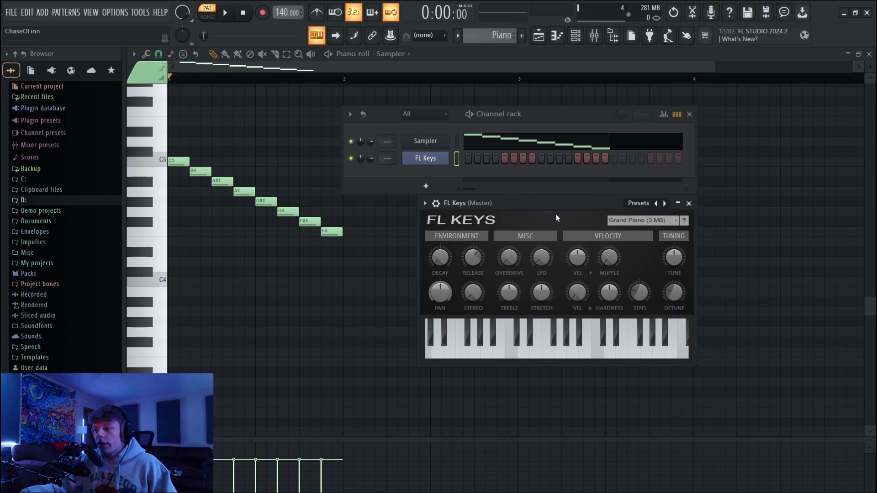
left_click(528, 352)
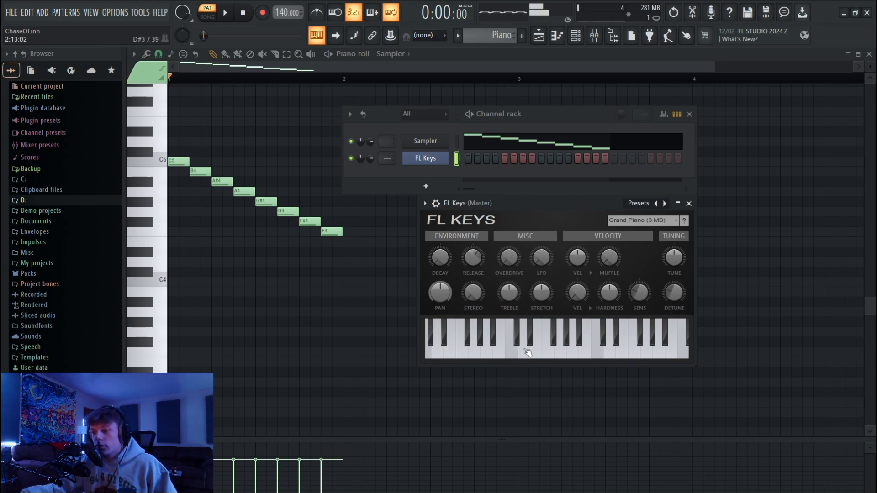
left_click(572, 352)
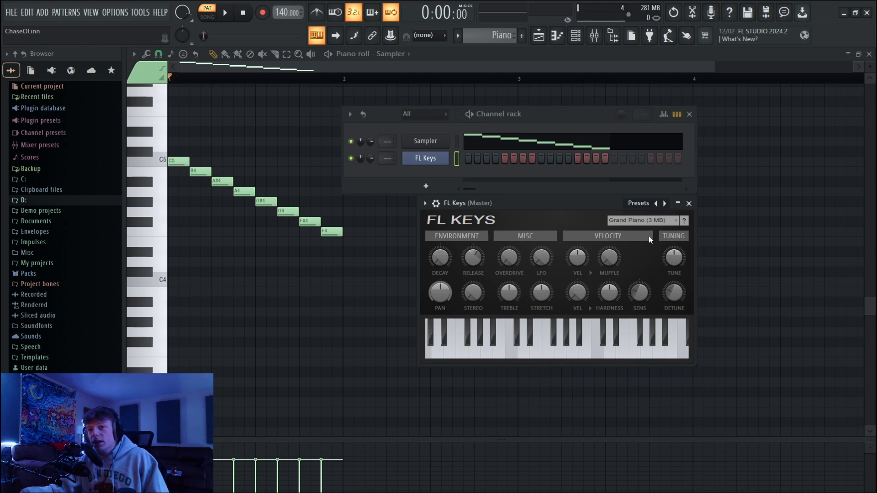
Return to the Sampler's piano roll, play the descending notes again and stop playback.
key("F7")
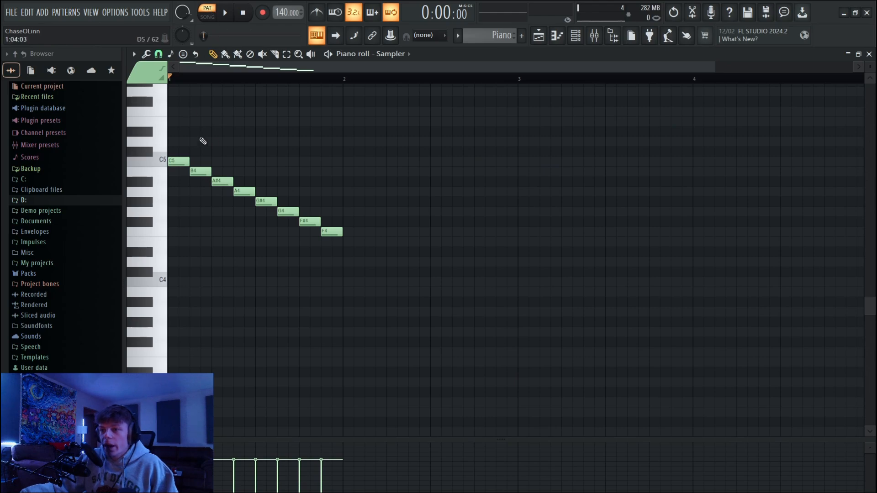
scroll(312, 182, "up", 3)
left_click(225, 13)
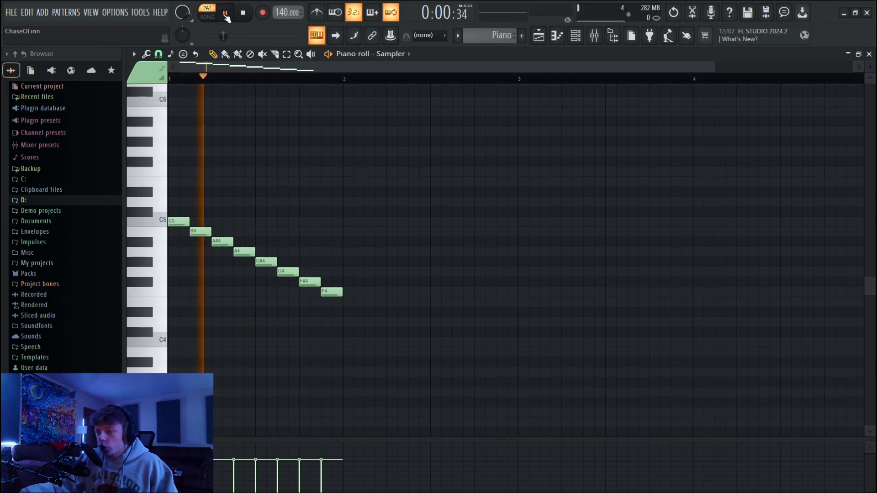
left_click(244, 12)
Examine which channel the piano roll targets and compare it with the channels in the channel rack.
left_click(395, 54)
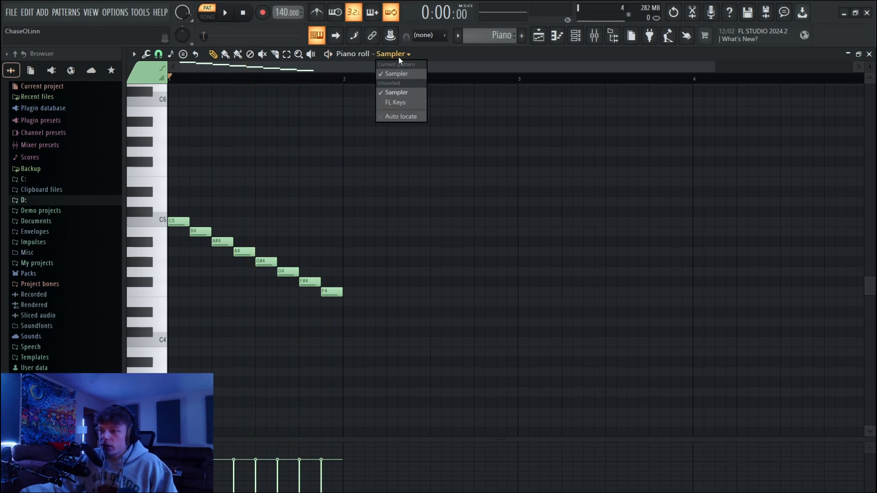
left_click(408, 56)
left_click(408, 56)
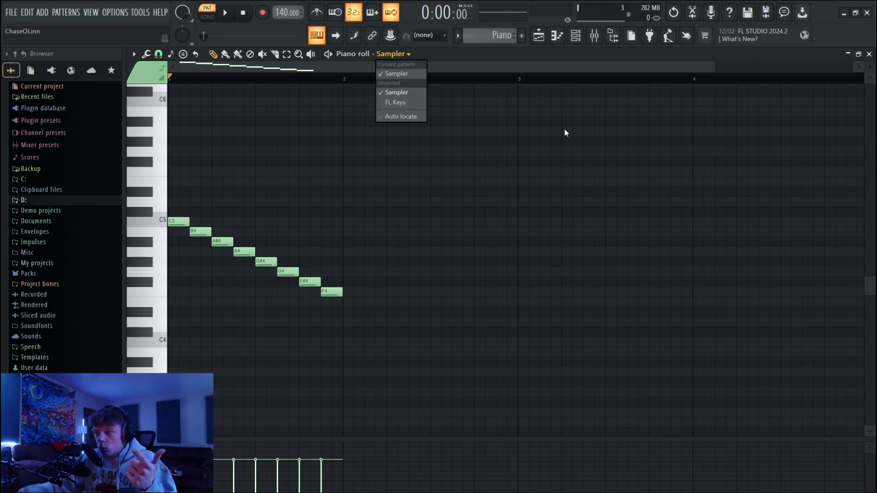
left_click(576, 33)
left_click(576, 33)
left_click(575, 33)
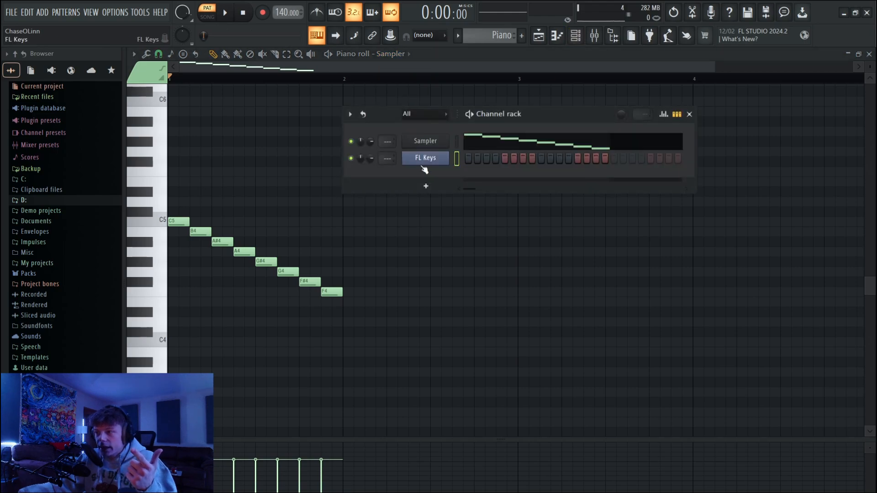
left_click(689, 114)
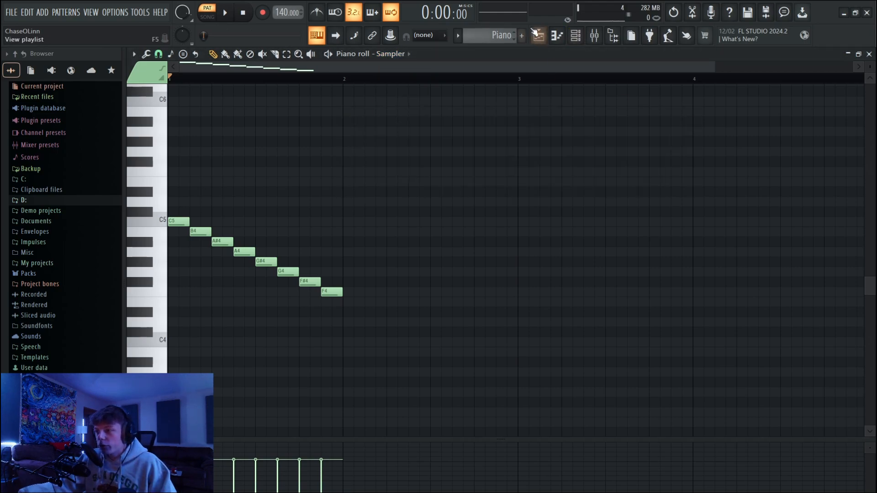
Switch the piano roll's target channel to FL Keys, play the pattern and stop playback.
left_click(577, 37)
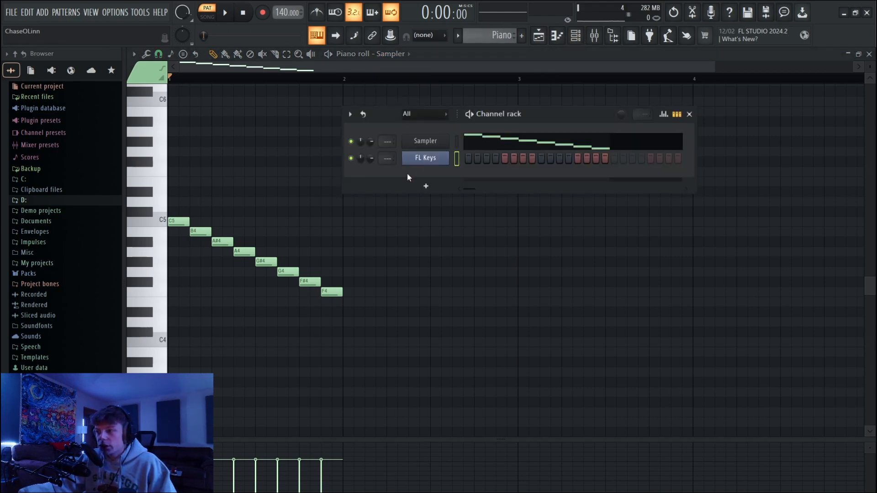
left_click(404, 54)
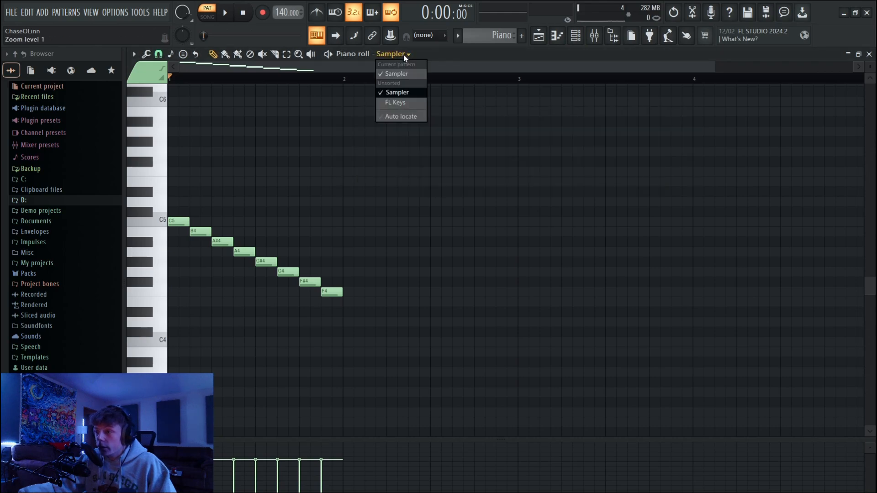
left_click(400, 102)
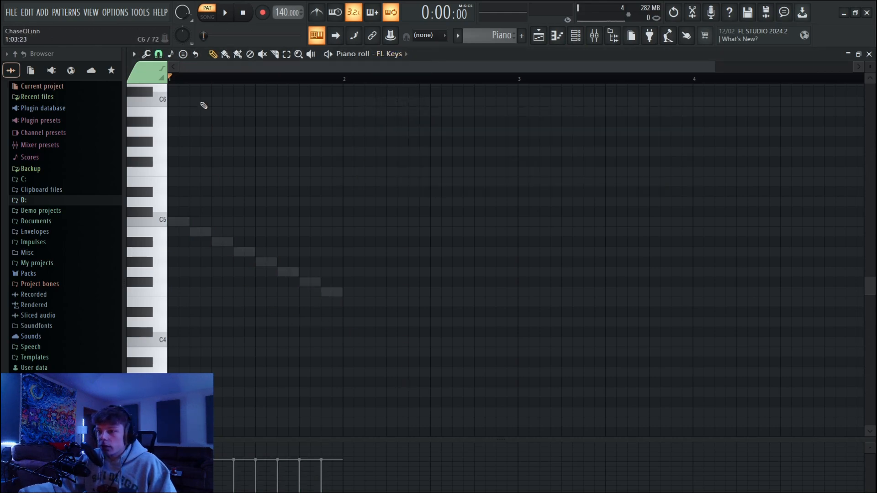
left_click(225, 13)
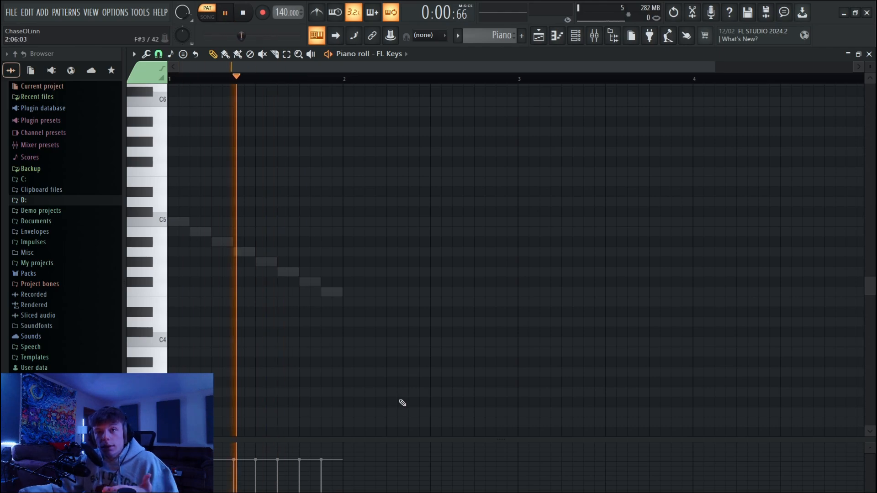
left_click(245, 14)
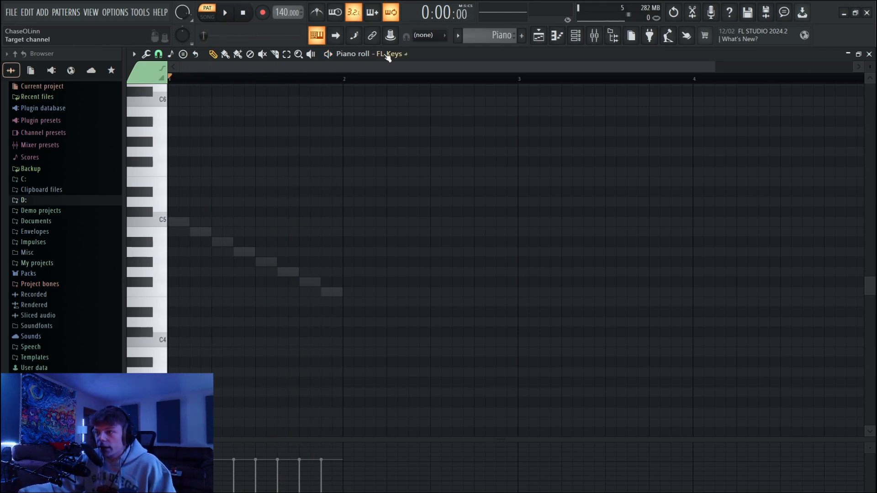
Switch the piano roll's target channel back to Sampler.
left_click(386, 54)
left_click(391, 92)
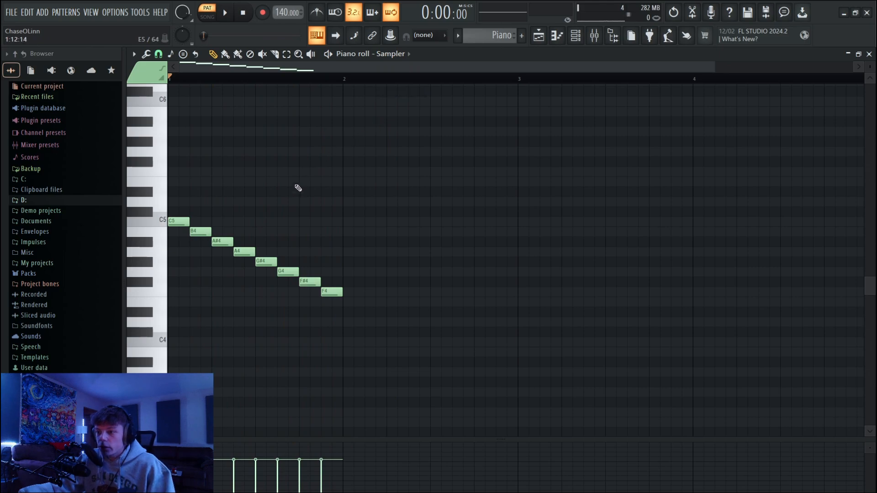
Copy the descending notes from Sampler's piano roll into FL Keys' piano roll, then play the pattern and stop playback.
left_click_drag(396, 337, 172, 162)
left_click_drag(401, 356, 170, 159)
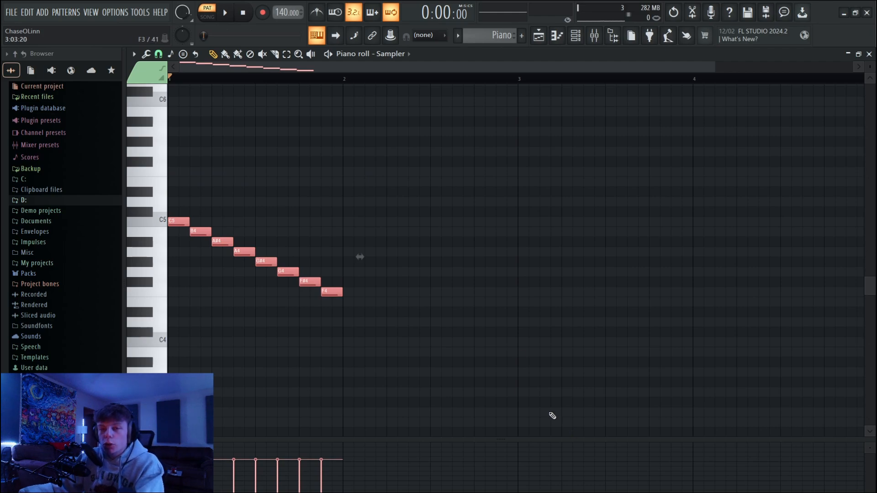
left_click(392, 54)
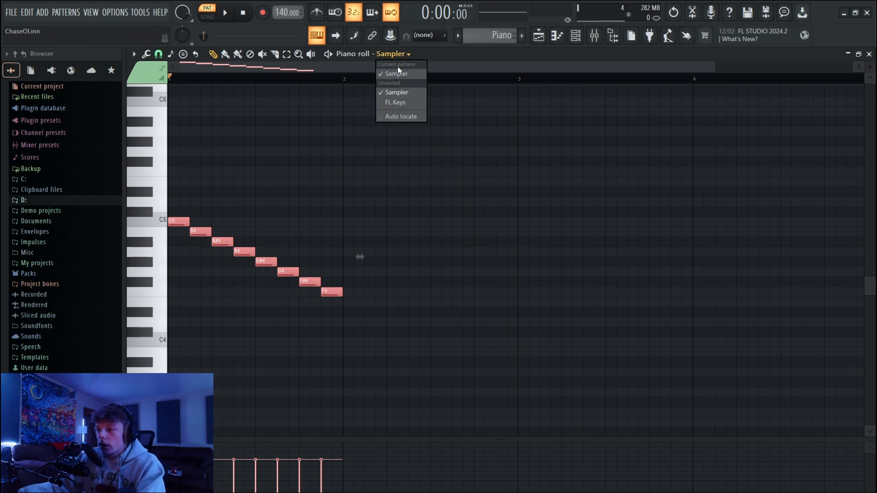
left_click(393, 103)
key("ctrl+v")
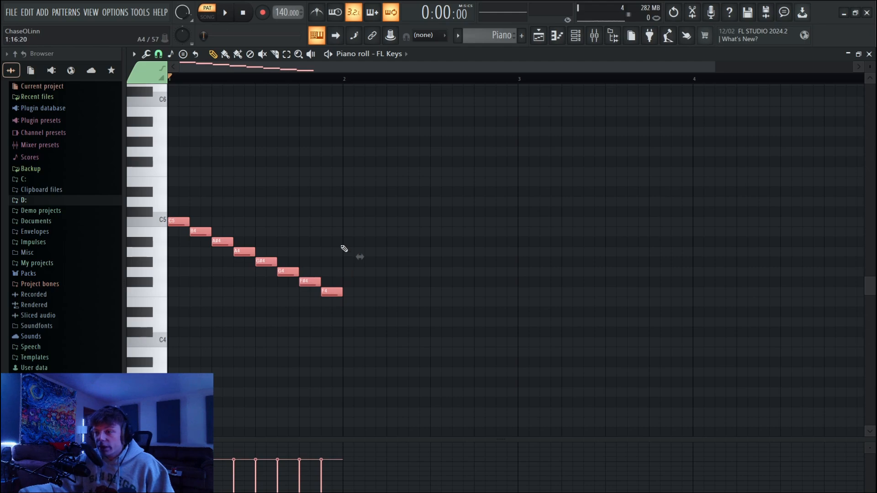
left_click(227, 14)
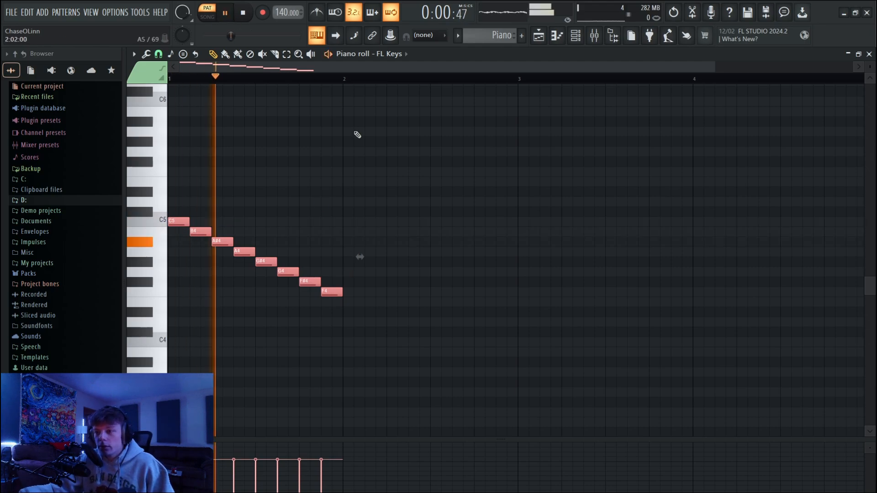
left_click(244, 13)
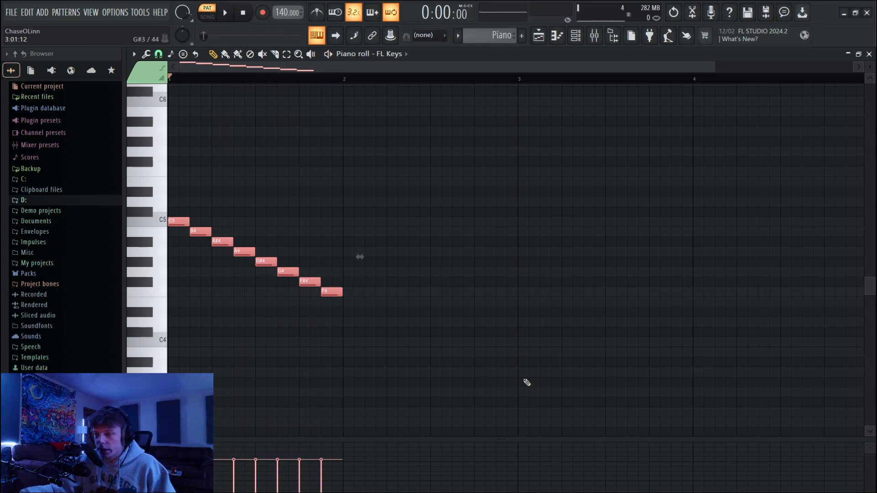
Switch from pattern to song mode and play the empty playlist with the channel rack closed, stopping playback after a moment.
key("F7")
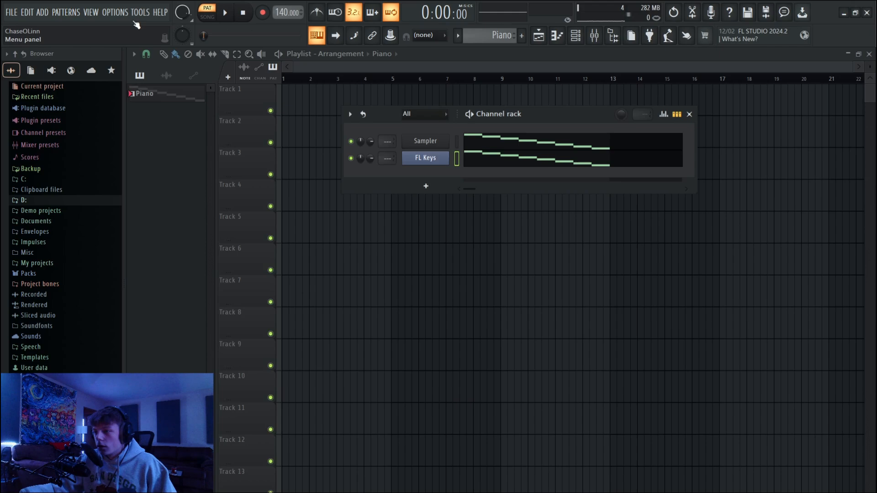
left_click(204, 20)
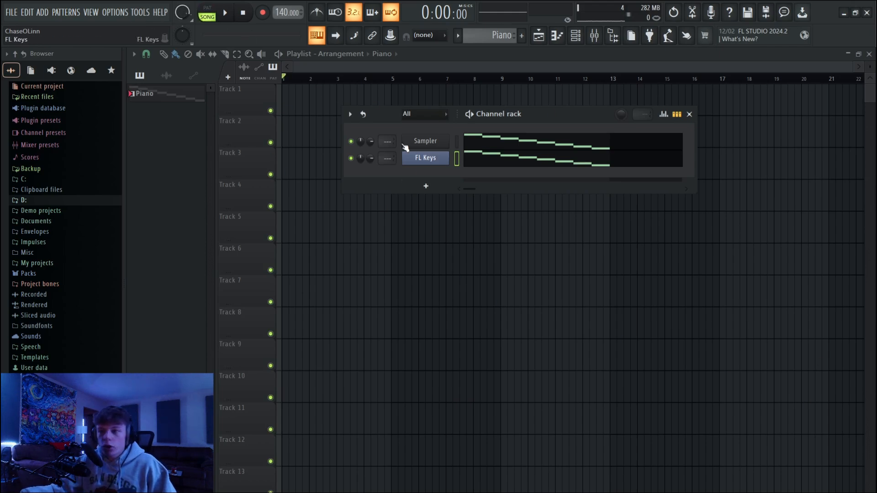
left_click(225, 13)
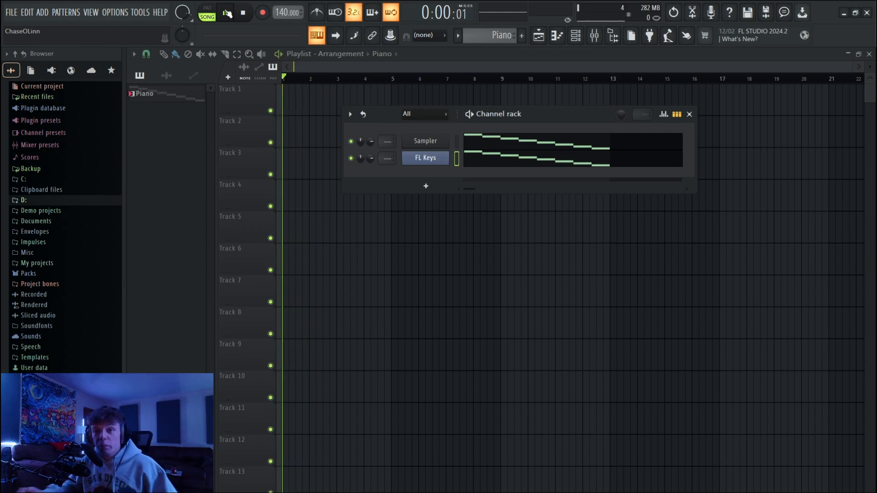
left_click(689, 114)
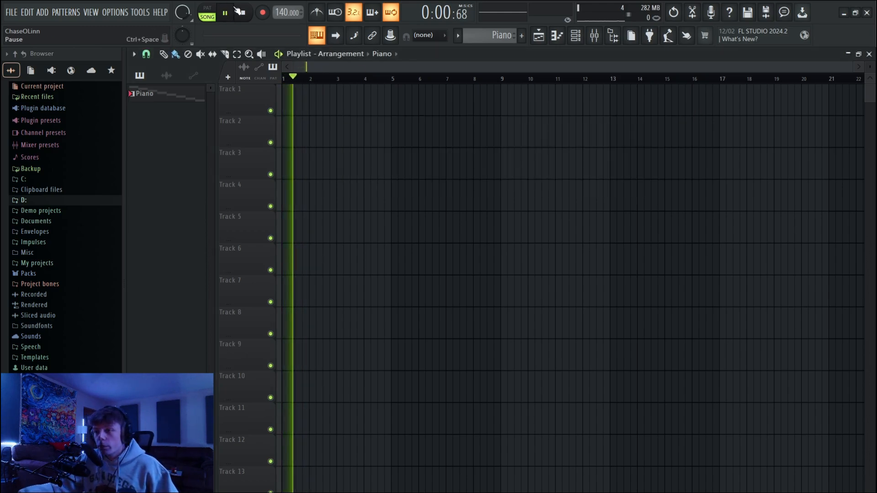
key("space")
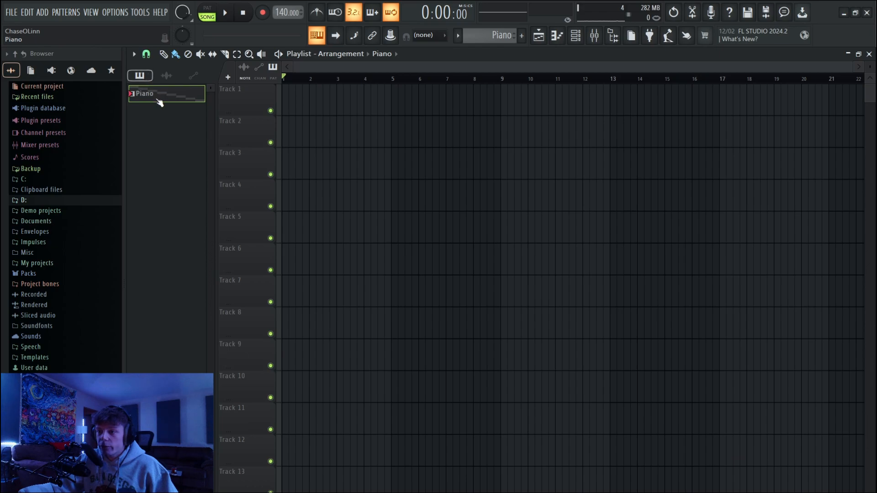
Place the Piano pattern at bar 1 of Track 1 and play the song, then stop playback.
left_click(293, 102)
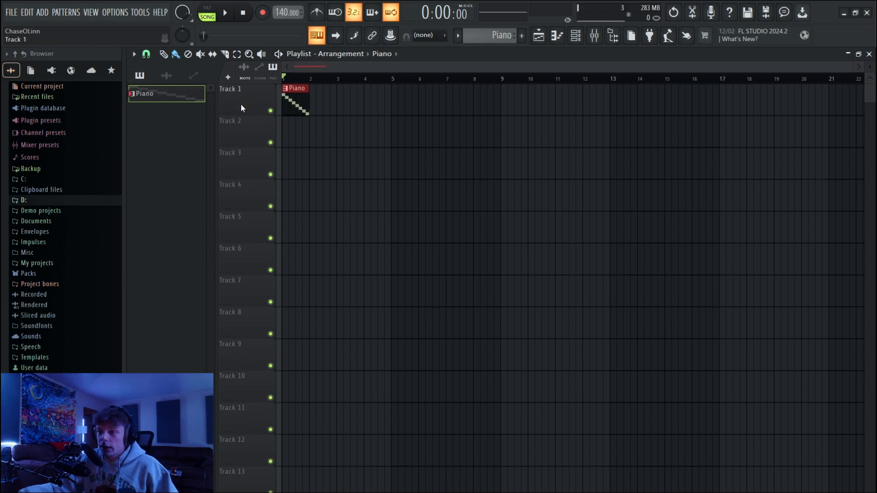
left_click(225, 14)
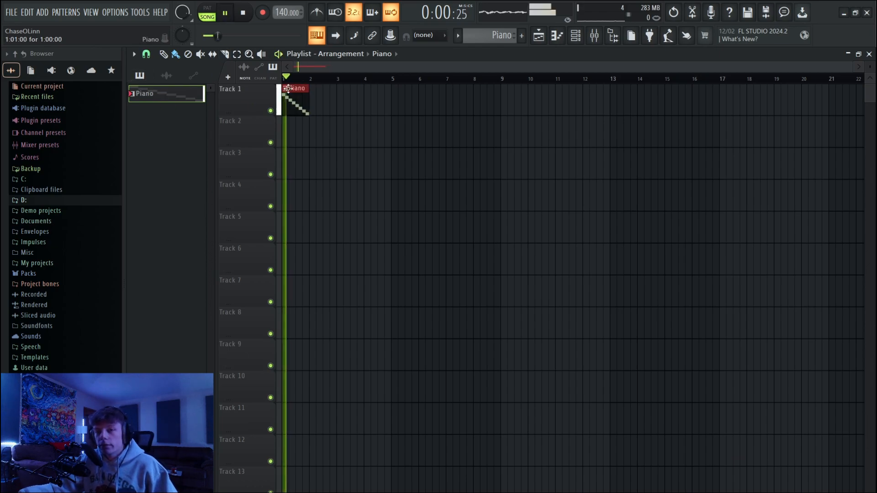
key("space")
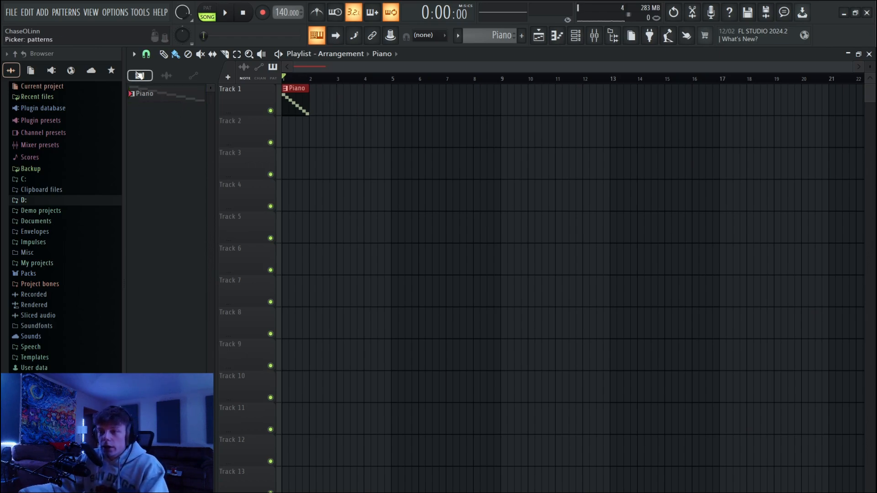
Look through the playlist picker's audio clips, patterns and automation clips, and return to the patterns.
left_click(166, 75)
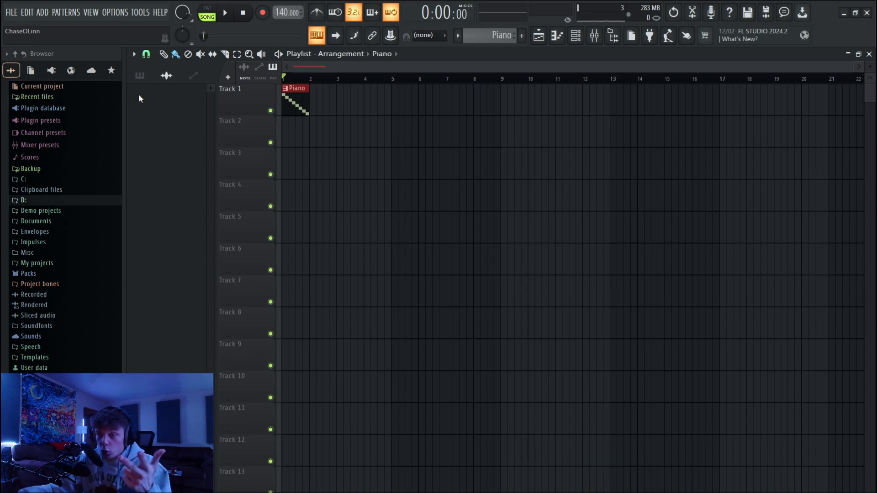
left_click(140, 75)
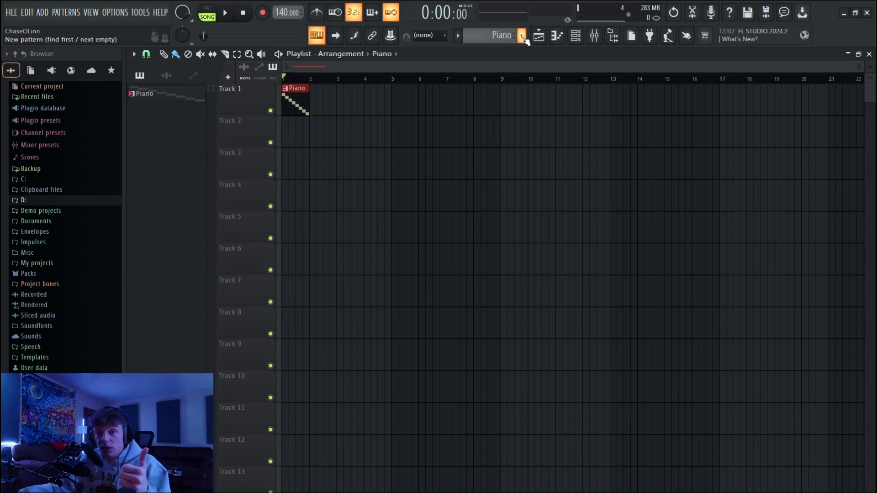
left_click(193, 76)
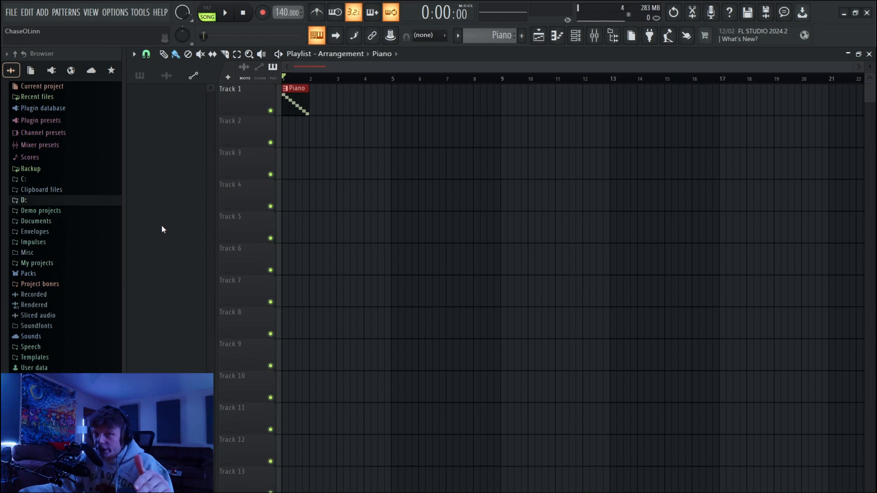
left_click(140, 75)
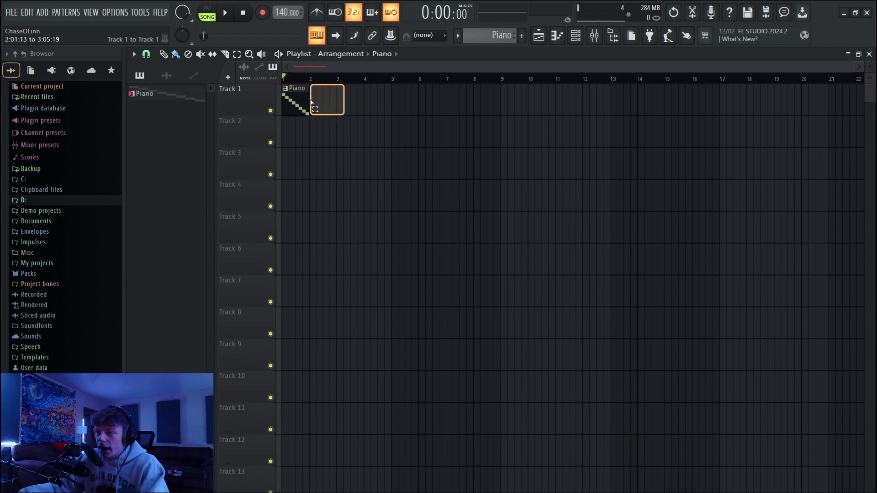
Select the Piano clip on Track 1 and duplicate it until six clips run back to back.
left_click_drag(327, 110, 292, 104)
left_click_drag(364, 130, 294, 102)
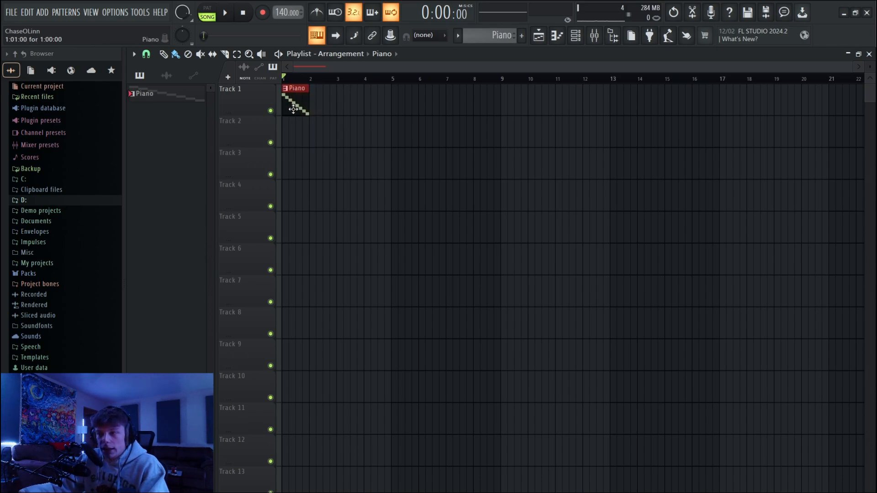
key("ctrl+b")
key("ctrl+b")
key("ctrl+b")
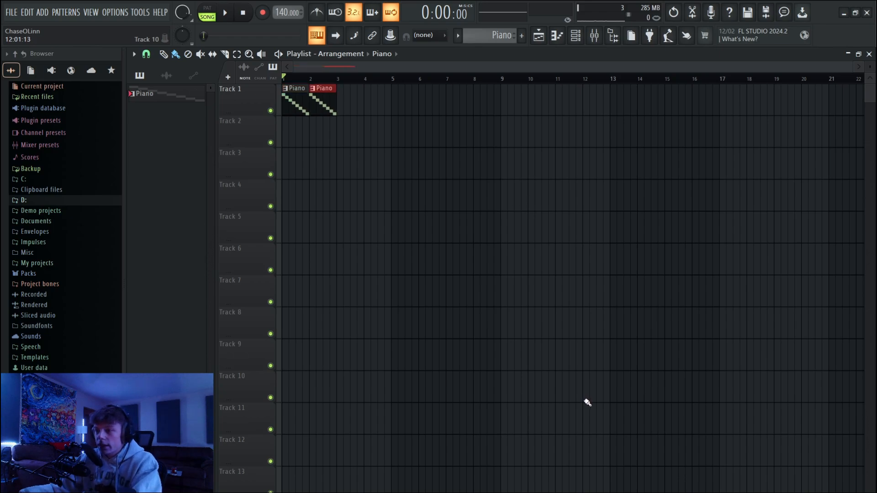
key("ctrl+b")
key("ctrl+b")
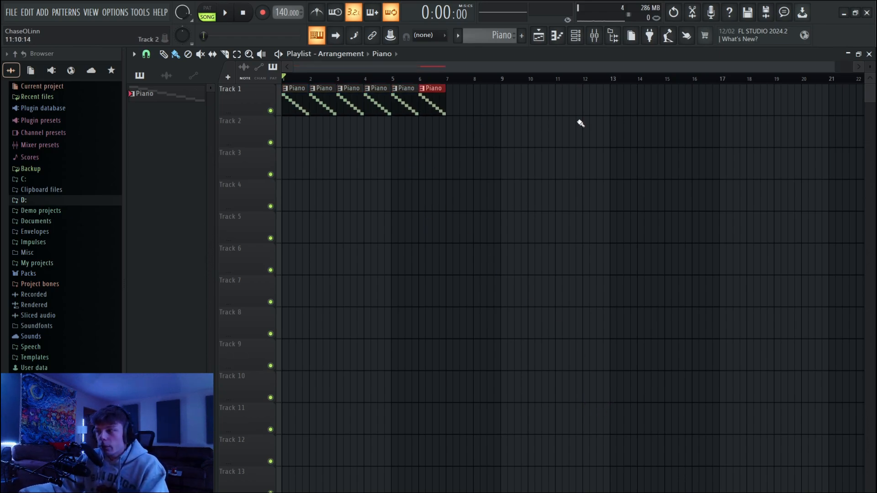
Duplicate the six Piano clips on Track 1 as one block, and delete all clips from the playlist.
left_click_drag(471, 104, 290, 102)
key("ctrl+b")
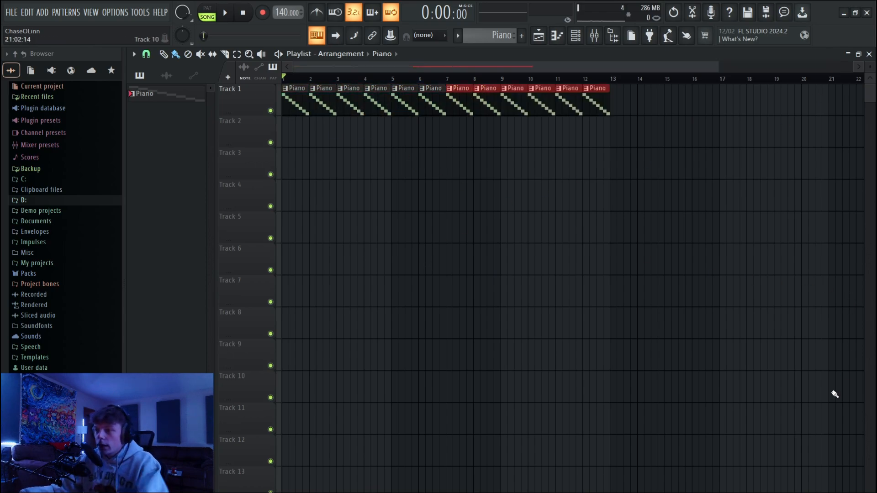
key("Delete")
key("Delete")
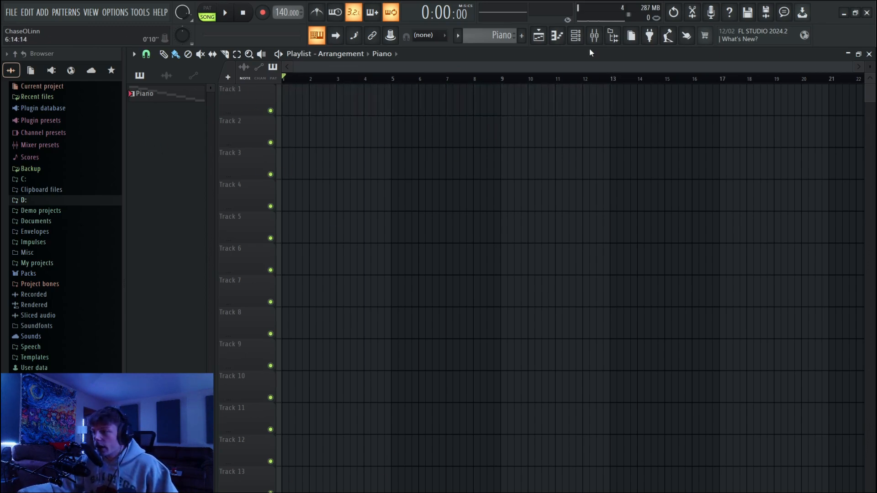
Create three new patterns named "drums", "bass" and "drums 2".
left_click(522, 35)
type("drums")
key("Return")
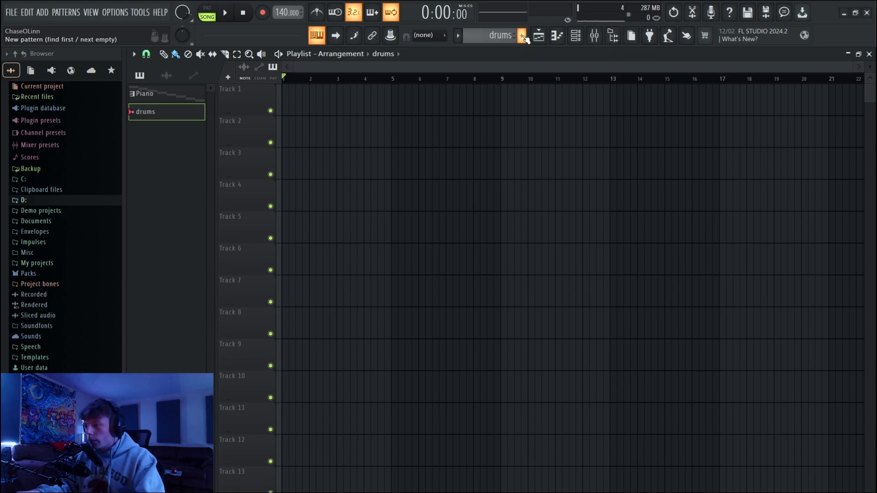
left_click(522, 35)
type("bass")
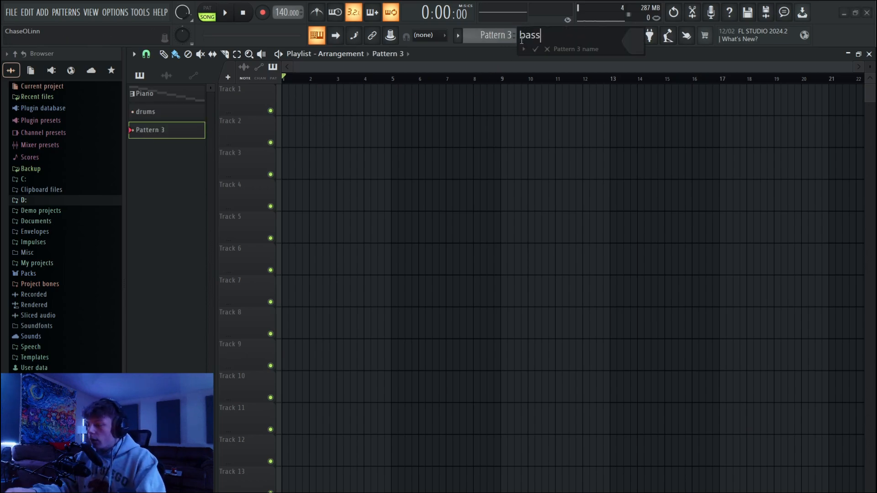
key("Return")
left_click(522, 35)
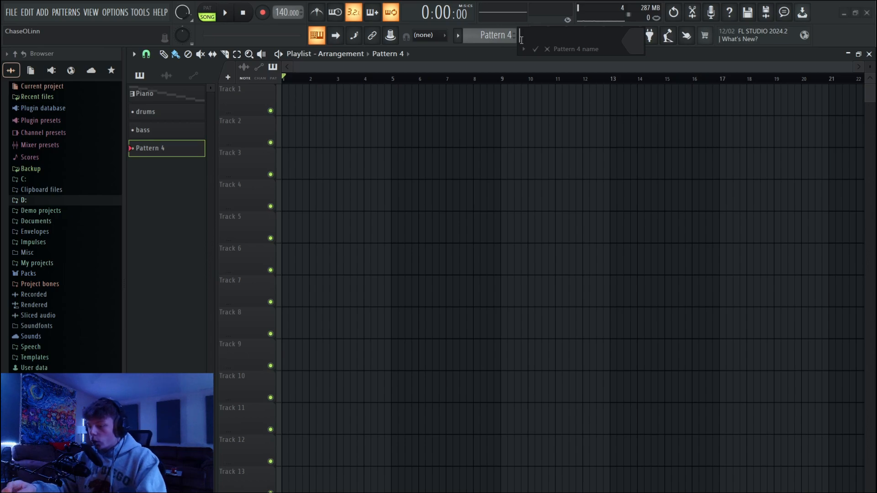
type("drums 2")
key("Return")
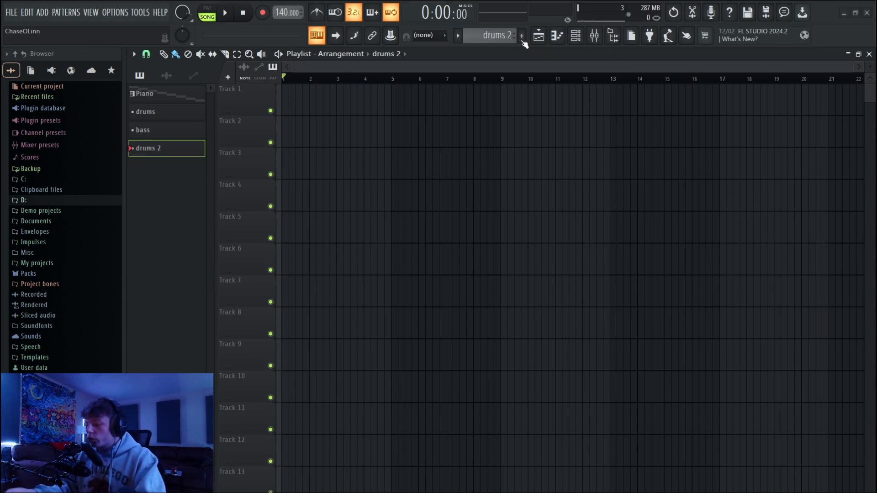
Place the Piano, drums and bass patterns at bar 1 on Tracks 1, 2 and 3 respectively.
left_click(176, 95)
left_click_drag(315, 99, 294, 99)
left_click(176, 112)
left_click(294, 134)
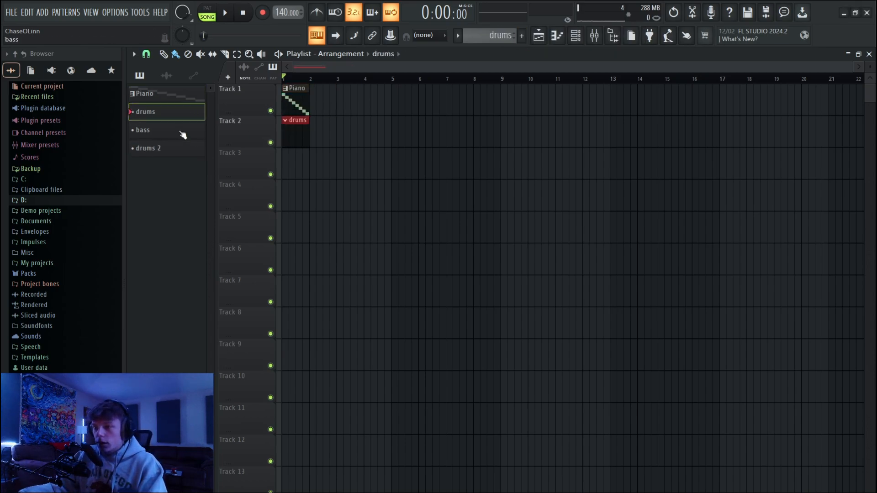
left_click(182, 132)
left_click(300, 164)
left_click_drag(300, 169, 292, 169)
Place the drums 2 pattern on Track 4 with its start aligned to bar 2.
left_click(195, 148)
left_click(311, 193)
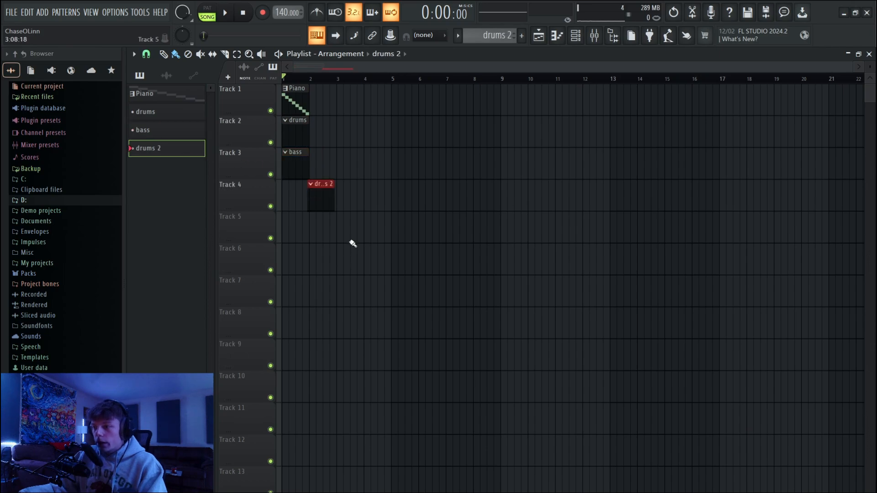
left_click(322, 201)
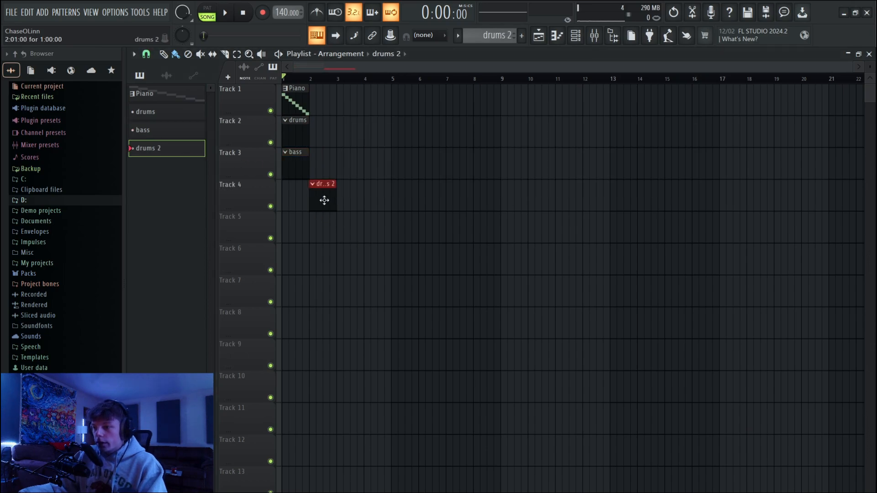
Select the clips on Tracks 1 to 4 and duplicate the two-bar block three times.
scroll(351, 164, "up", 2)
left_click_drag(379, 68, 365, 68)
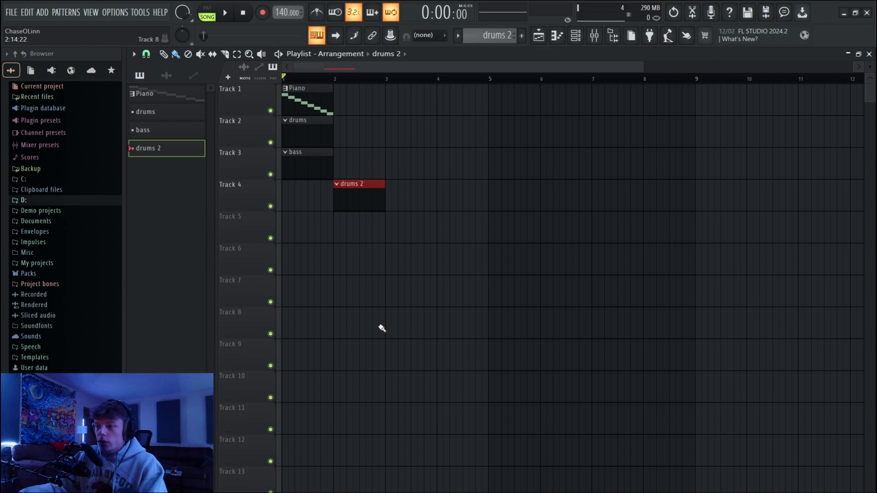
scroll(381, 328, "up", 3)
scroll(381, 328, "down", 3)
scroll(383, 329, "up", 3)
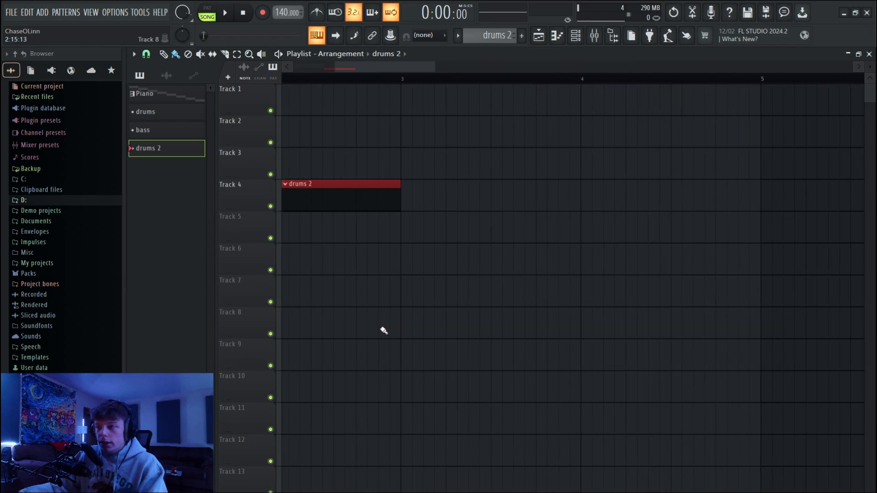
scroll(374, 226, "down", 2)
mouse_move(337, 71)
left_mouse_down()
mouse_move(602, 70)
mouse_move(321, 71)
left_mouse_up()
left_click_drag(433, 210, 298, 120)
key("ctrl+b")
key("ctrl+b")
key("ctrl+b")
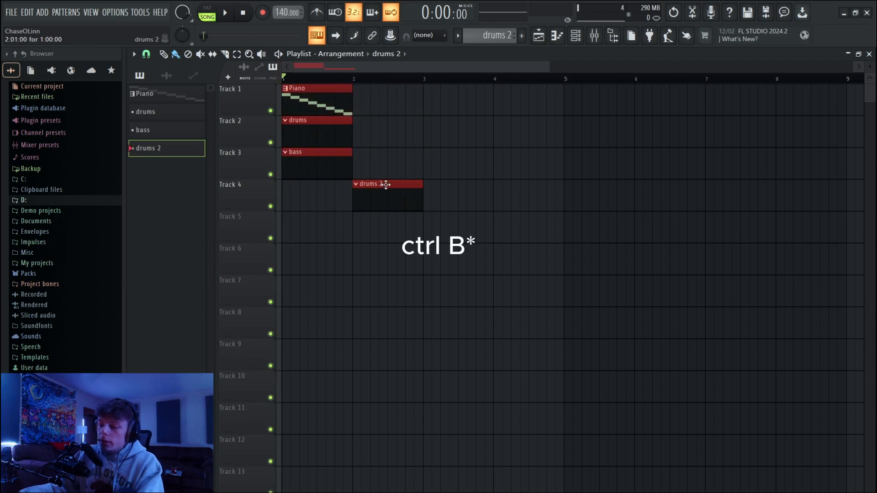
Copy all Piano, drums and bass clips one bar to the right to fill the gaps on Tracks 1 to 3.
scroll(434, 208, "down", 1)
left_click_drag(557, 178, 284, 137)
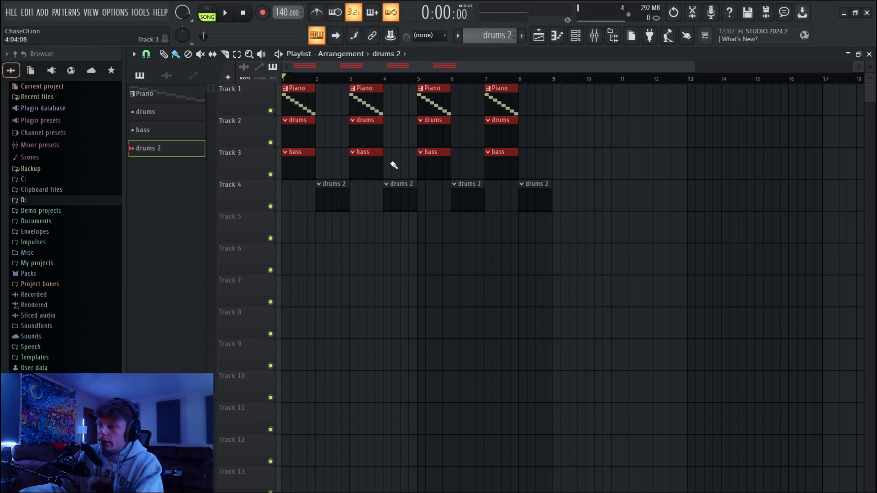
left_click_drag(301, 130, 330, 124, "shift")
Copy all Piano, drums and bass clips on Tracks 1 to 3 and align the copied block to bar 9.
scroll(315, 128, "up", 1)
scroll(319, 128, "up", 2)
scroll(346, 180, "down", 5)
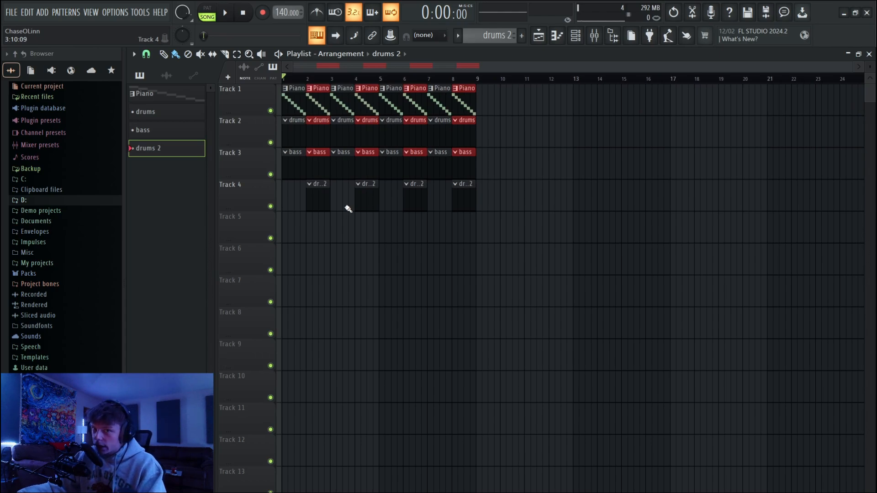
left_click_drag(543, 157, 283, 78, "ctrl")
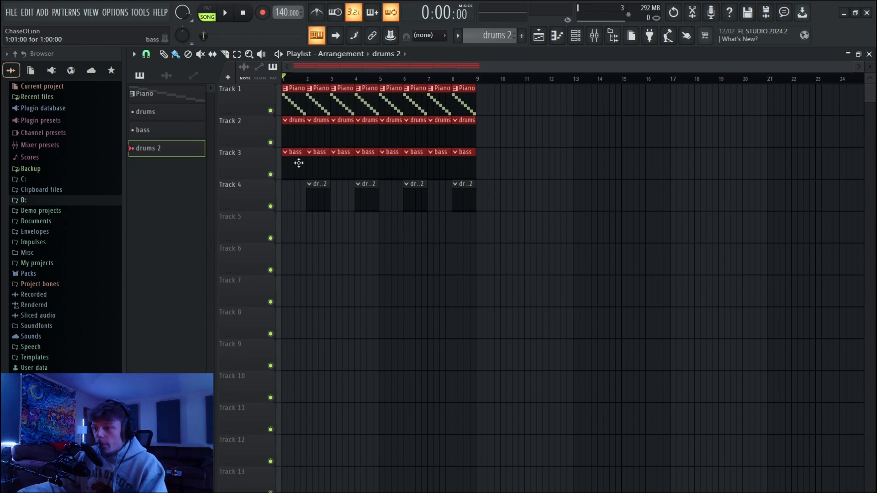
left_click_drag(295, 163, 492, 168)
scroll(503, 198, "up", 3)
scroll(501, 197, "down", 4)
scroll(458, 192, "up", 6)
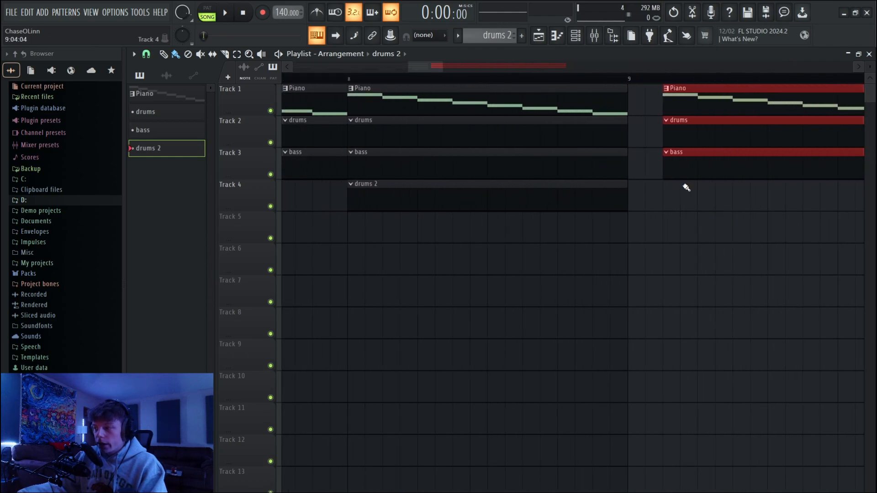
left_click_drag(713, 171, 468, 79)
scroll(674, 182, "down", 3)
scroll(663, 188, "down", 5)
Select all clips in the playlist and delete them.
left_click(558, 237)
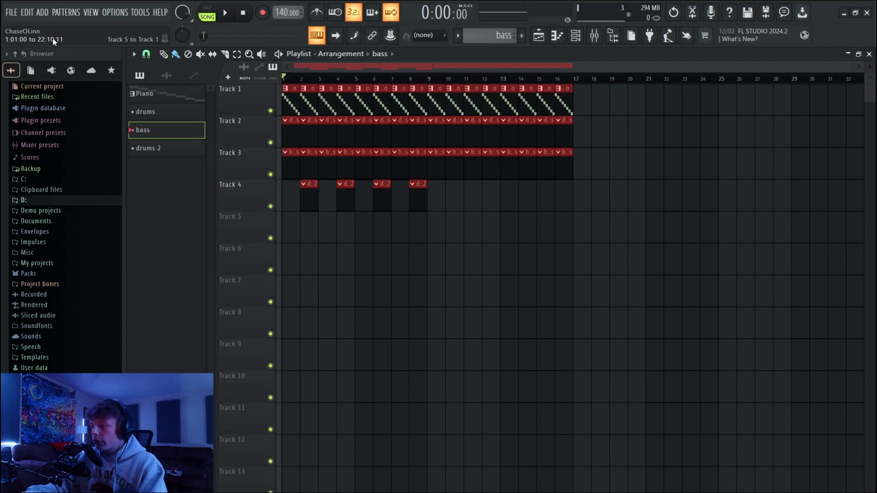
key("ctrl+a")
key("Delete")
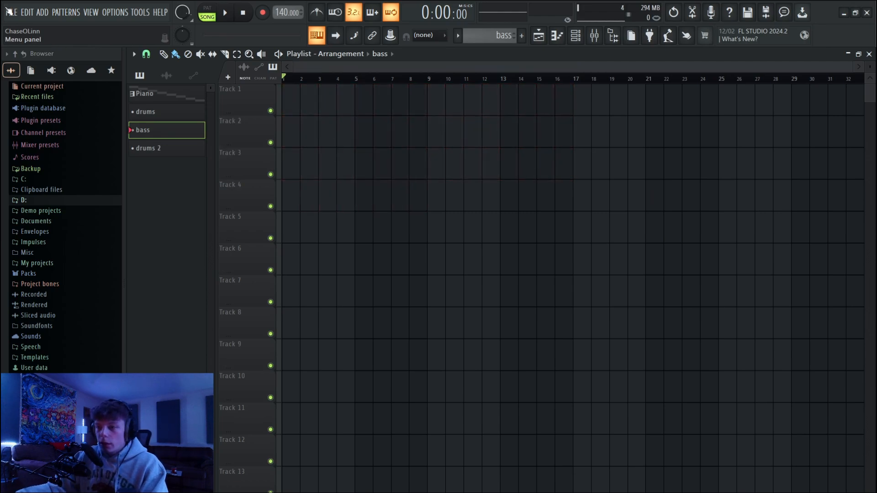
Delete the Piano, drums, bass and drums 2 patterns from the project.
left_click(149, 101, "shift")
left_click(147, 147, "shift")
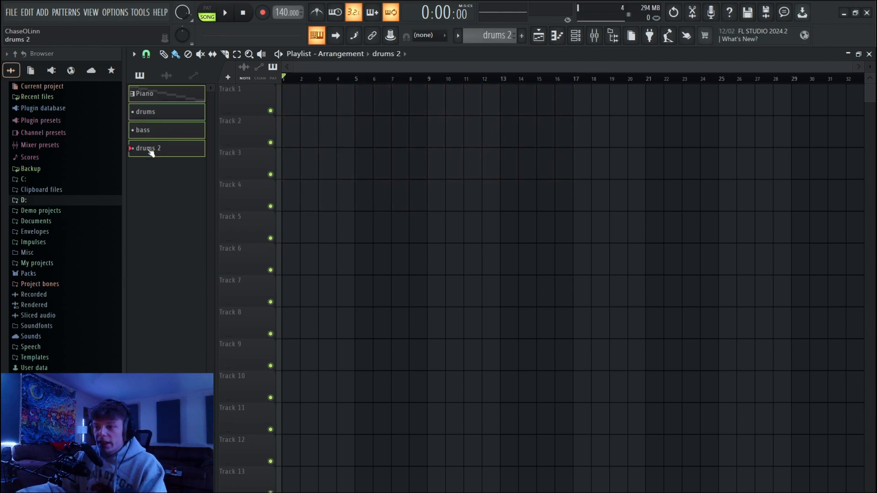
right_click(148, 149)
left_click(182, 283)
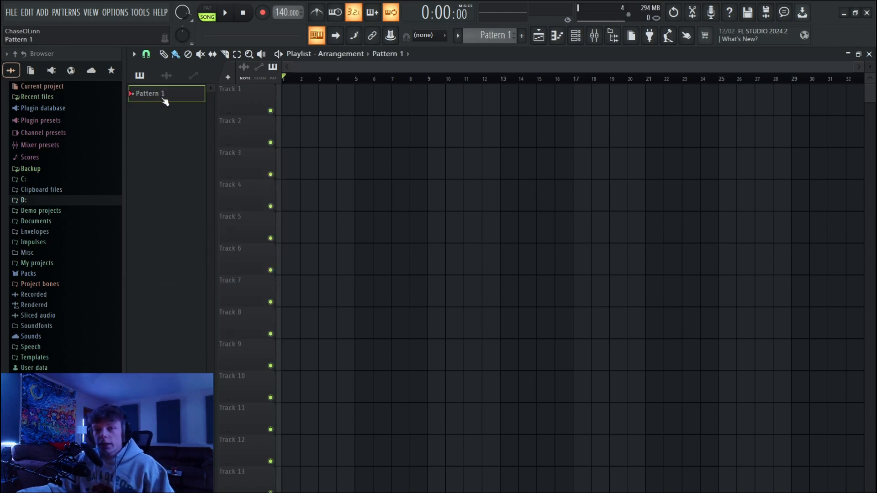
Open the mixer on Insert 1 and save the project.
left_click(594, 35)
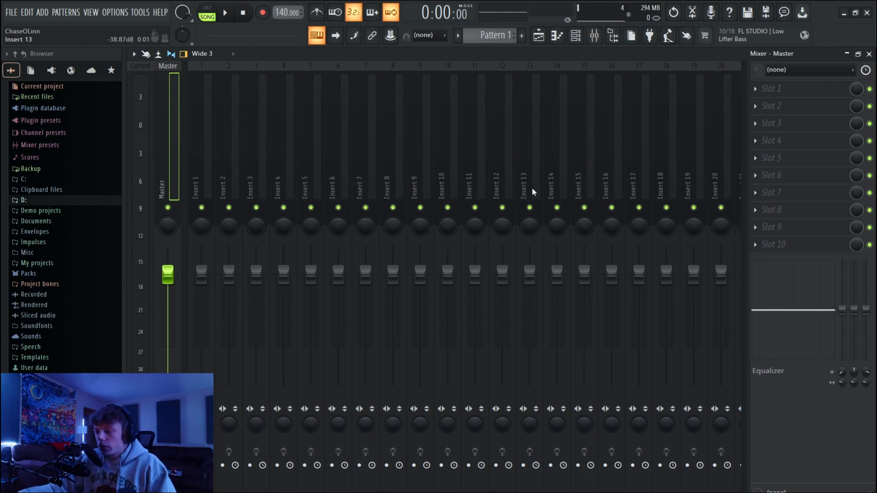
left_click_drag(196, 169, 584, 167)
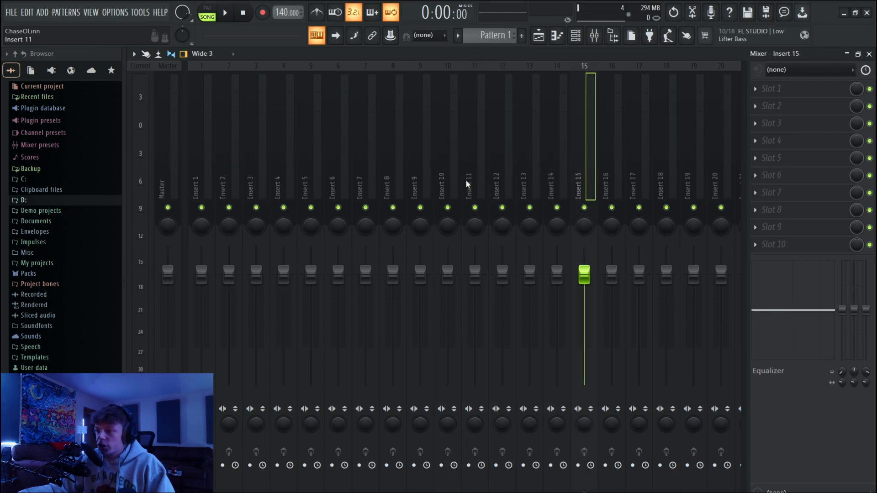
left_click(205, 178)
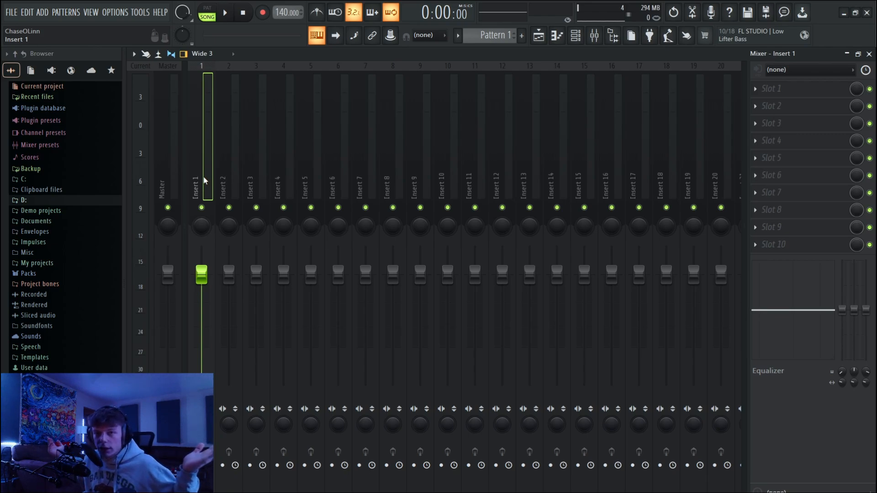
key("ctrl+s")
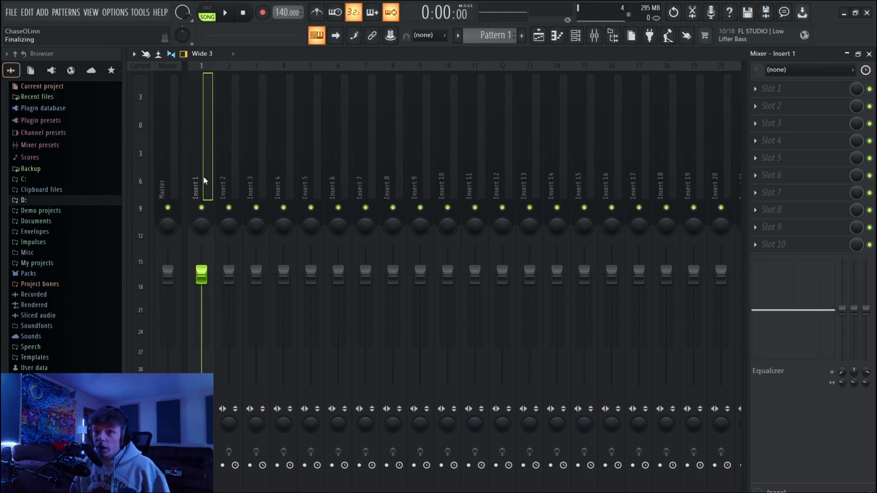
Look through the first insert tracks of the mixer and select the Master track.
key("Right")
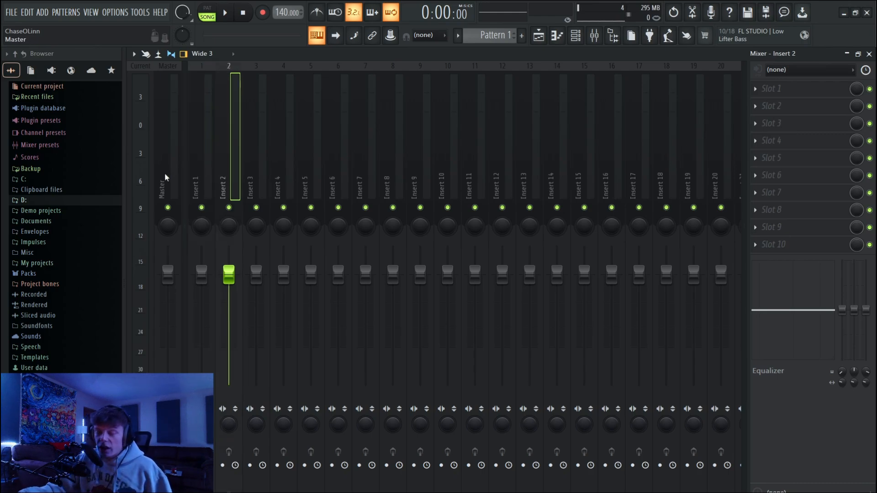
left_click(185, 158)
left_click(209, 156)
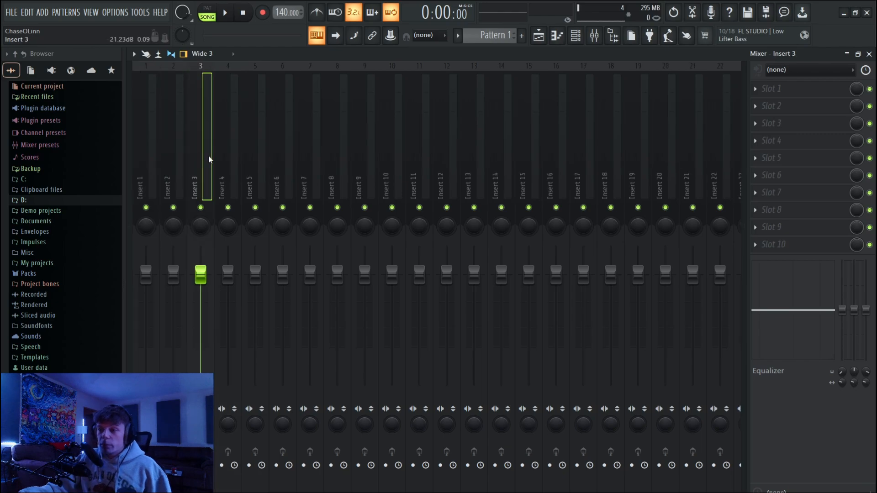
left_click(129, 158)
left_click(166, 156)
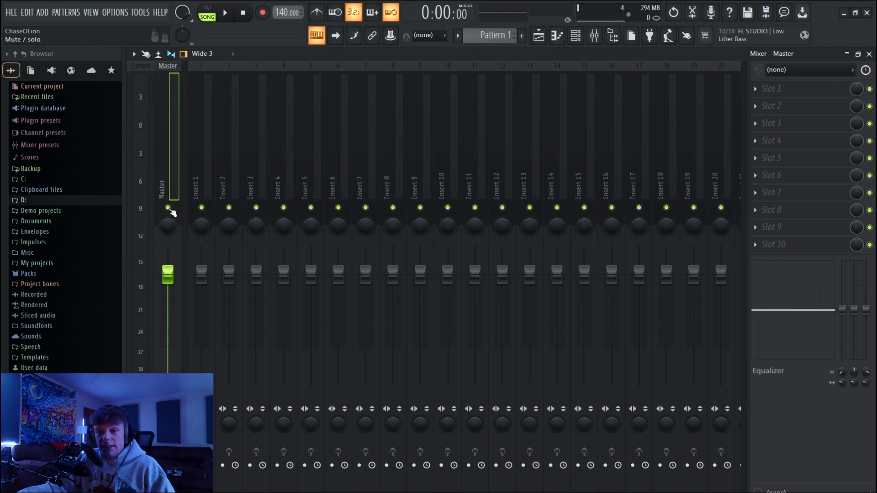
Select Insert 1, lower its volume fader and reset it to the default level.
left_click(200, 209)
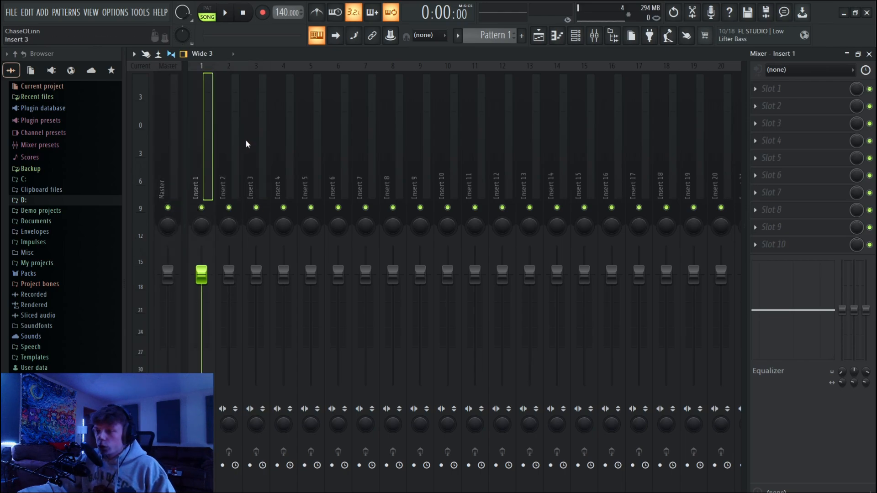
left_click_drag(201, 274, 202, 295)
right_click(206, 296)
left_click(210, 300)
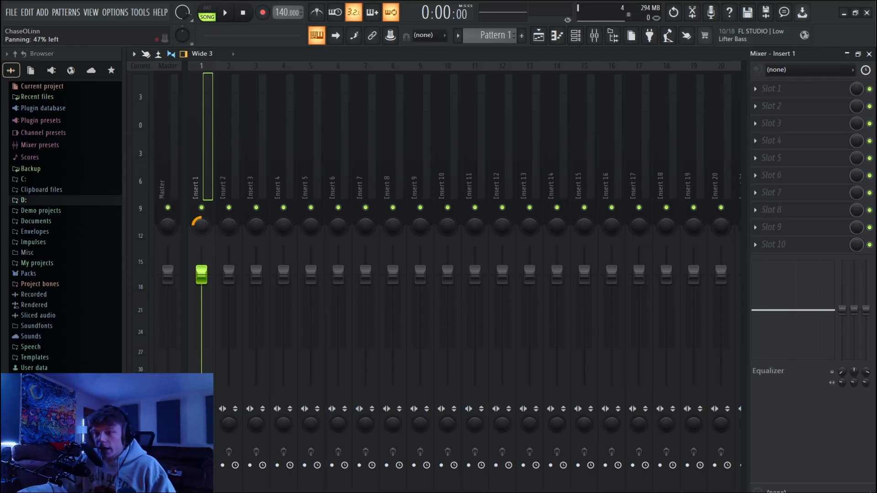
Pan Insert 1 to 58% left and 38% right, and reset its panning to centre.
left_click_drag(199, 224, 199, 215)
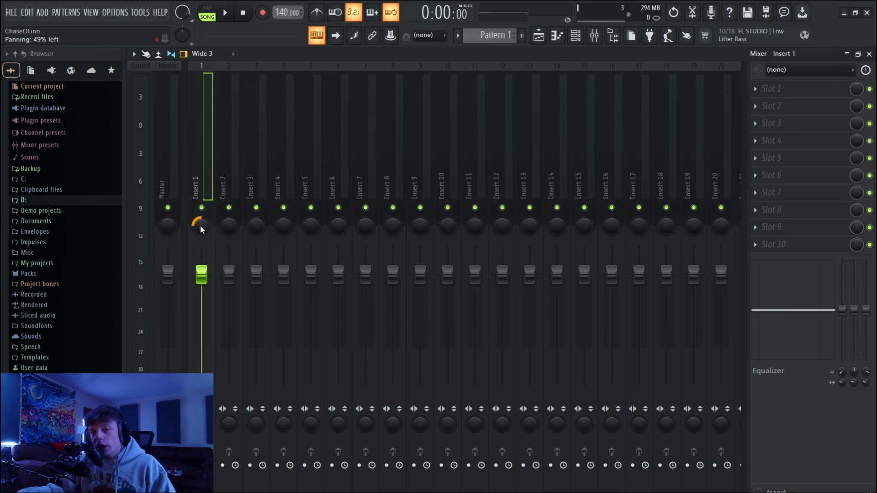
scroll(200, 225, "down", 3)
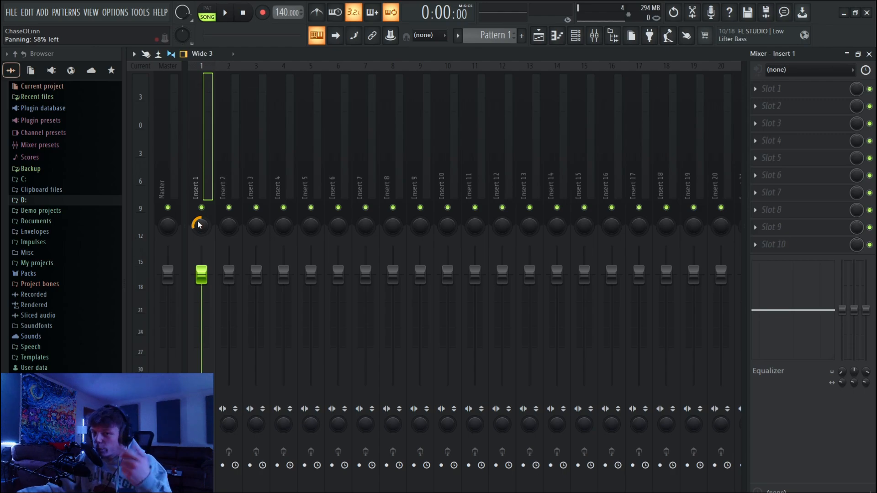
left_click_drag(200, 224, 200, 201)
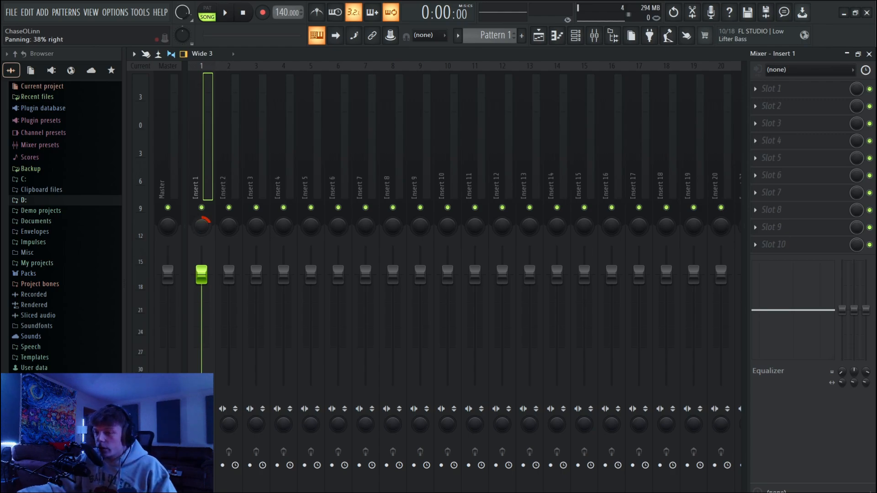
right_click(198, 225)
key("Escape")
Examine the list of effect plugins available for Slot 1 of Insert 1, without loading one.
left_click(776, 92)
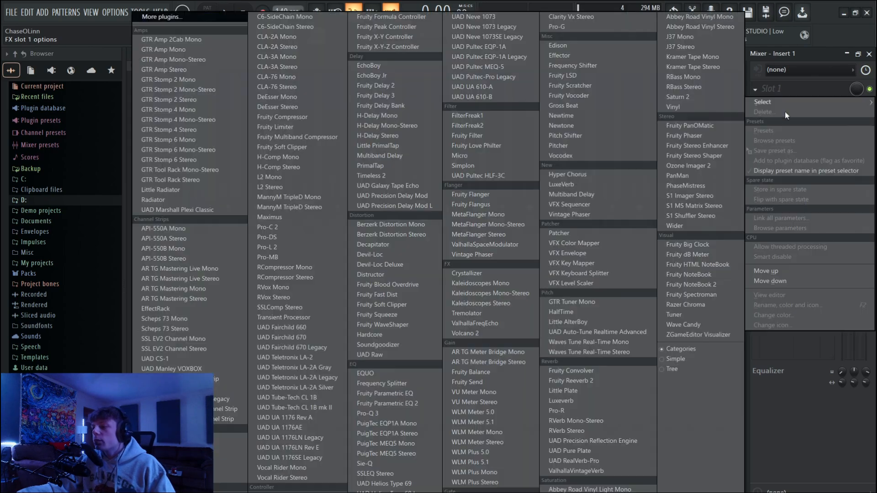
left_click(782, 89)
left_click(781, 89)
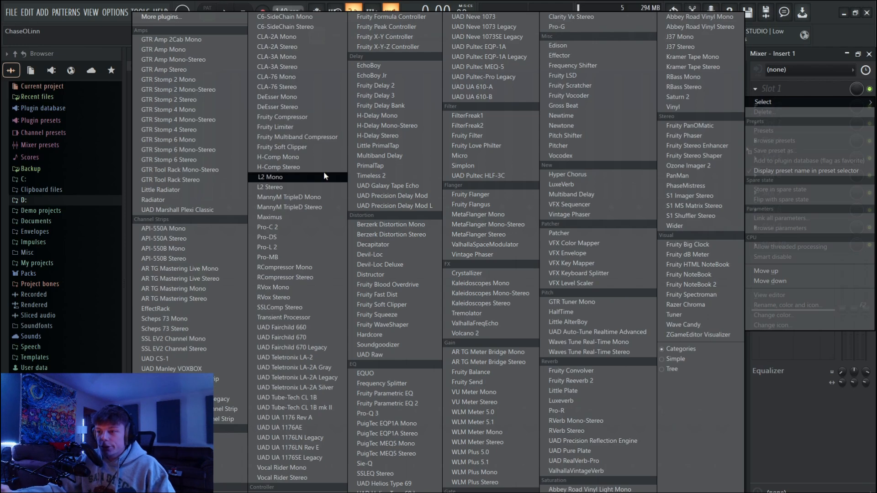
left_click(772, 93)
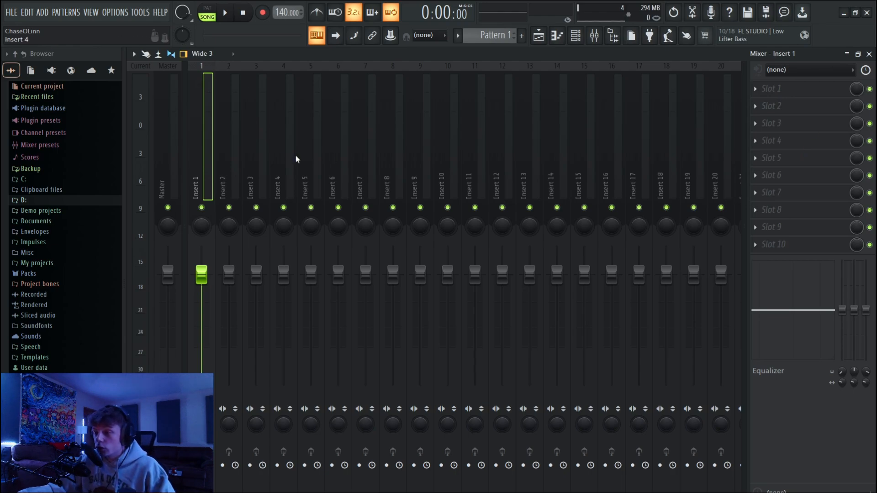
Examine how Insert 1, Insert 2 and the Master track are routed in the mixer, and return to the playlist.
left_click(231, 166)
left_click(195, 169)
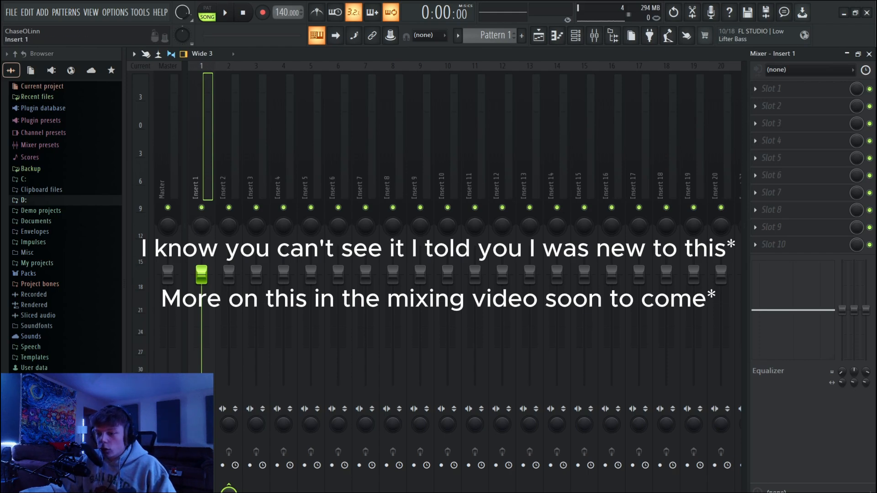
left_click(228, 152)
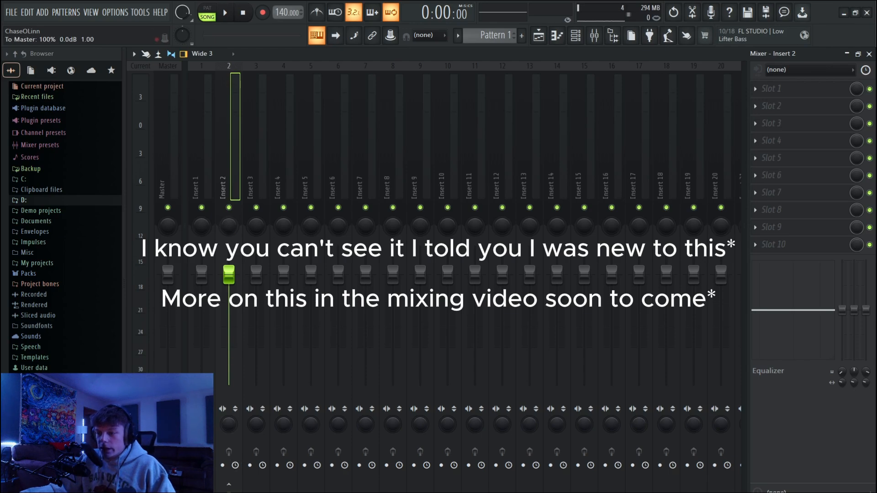
left_click(205, 137)
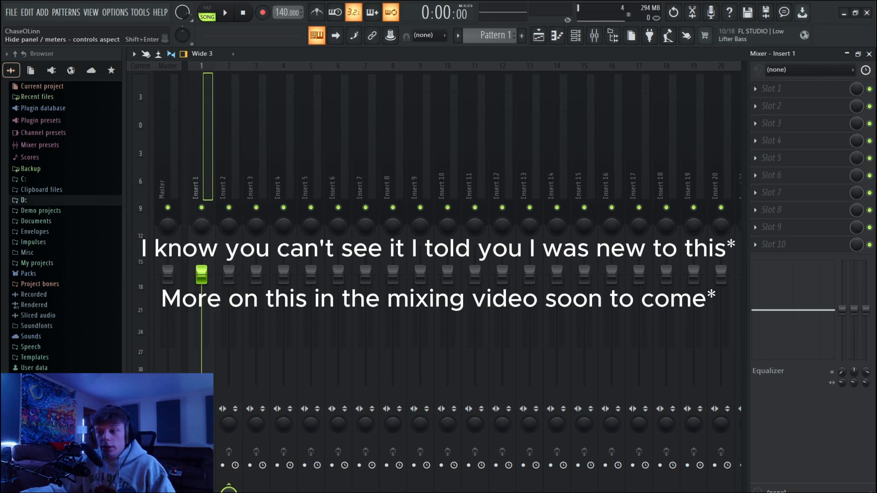
left_click(227, 176)
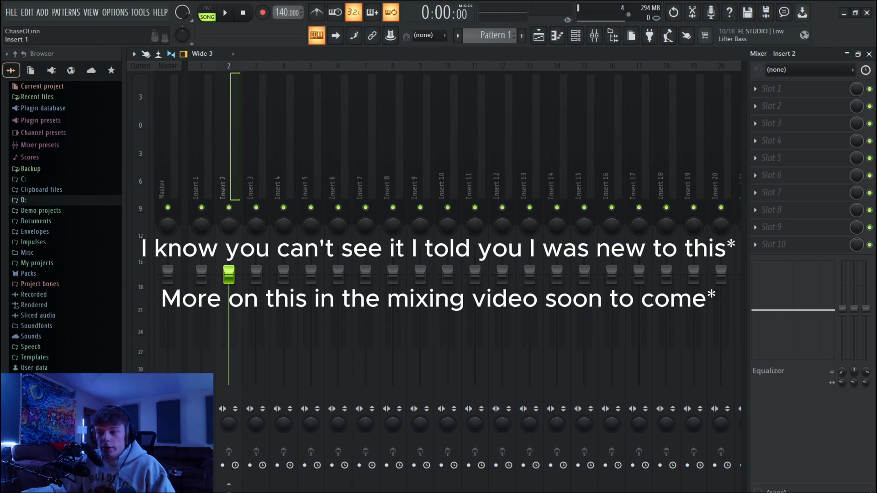
left_click(167, 183)
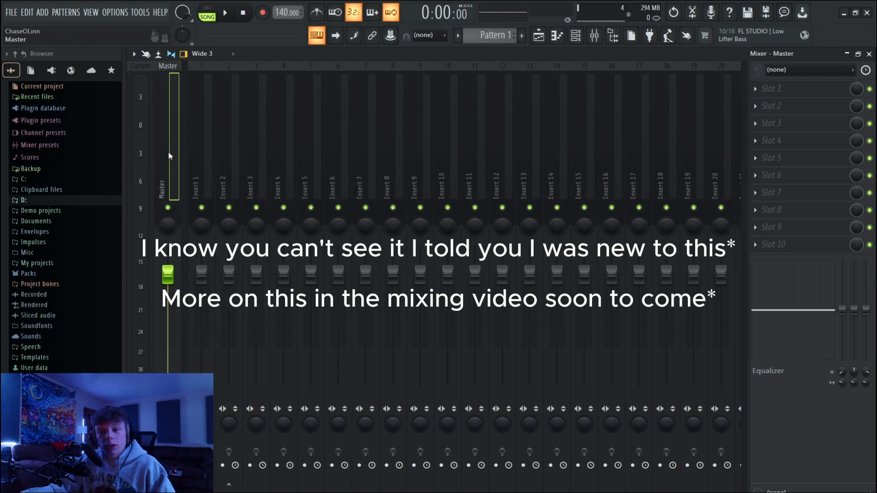
left_click(204, 150)
key("F5")
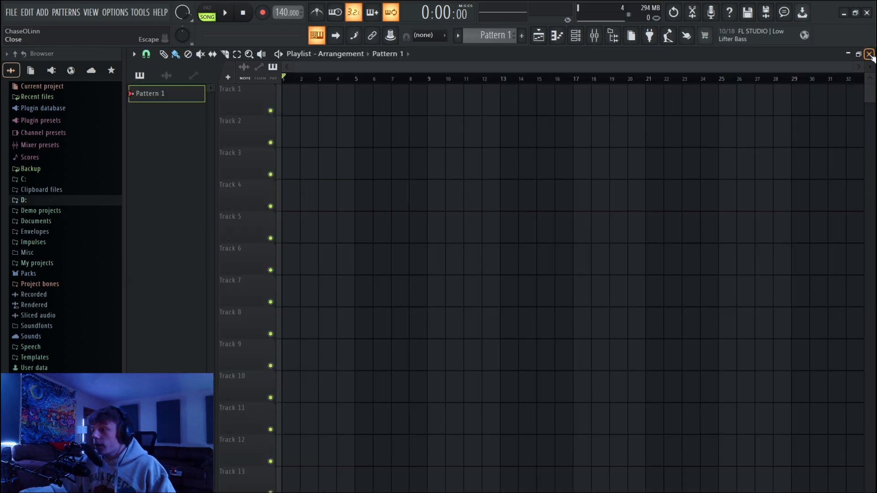